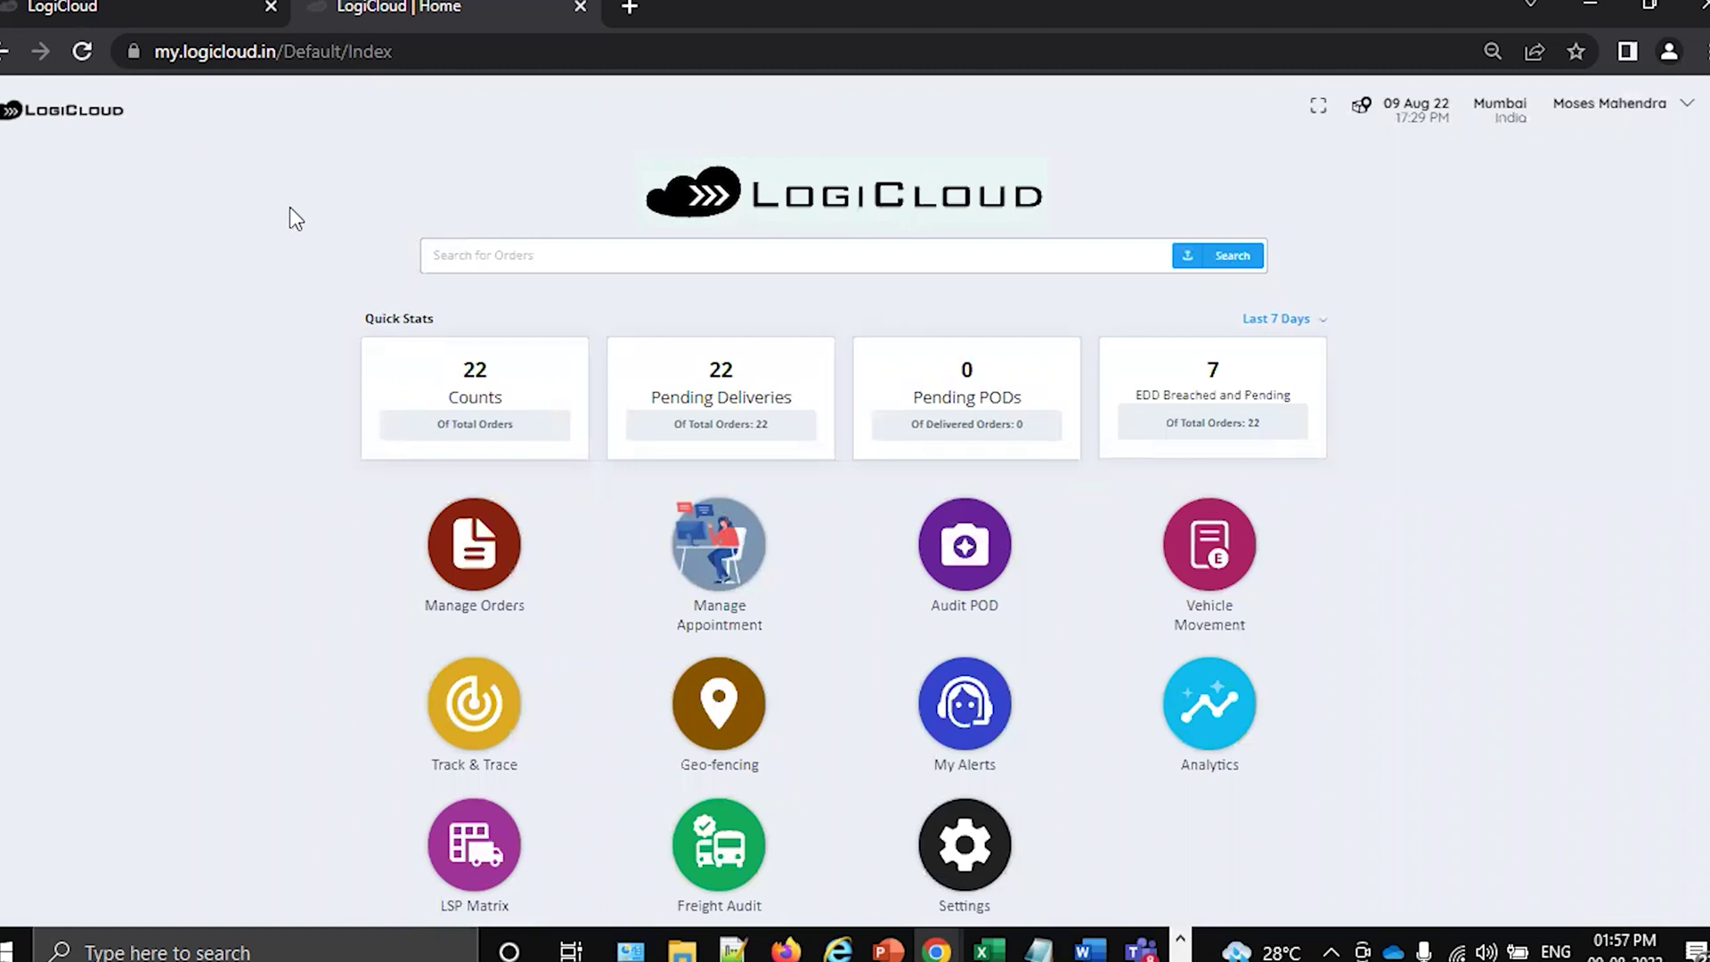
Go from the Home dashboard's Manage Orders tile to the Order Upload page.
click(472, 546)
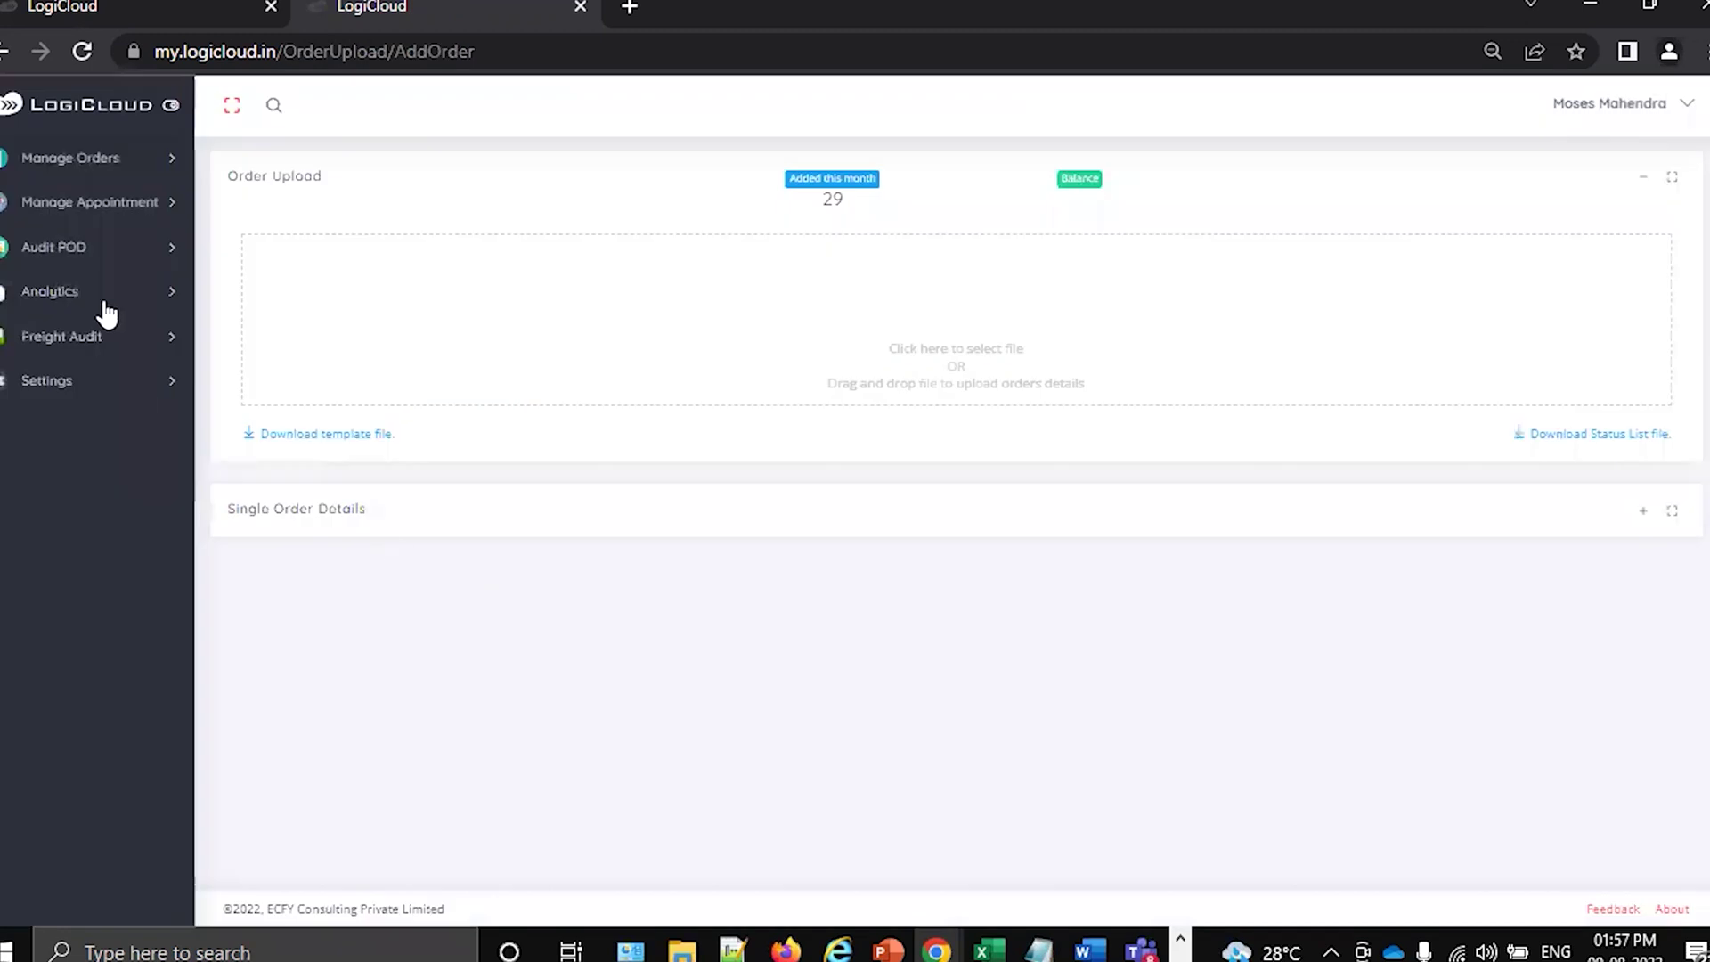
Reach Update Order Status through the sidebar's Manage Orders > Update Status menu.
click(166, 164)
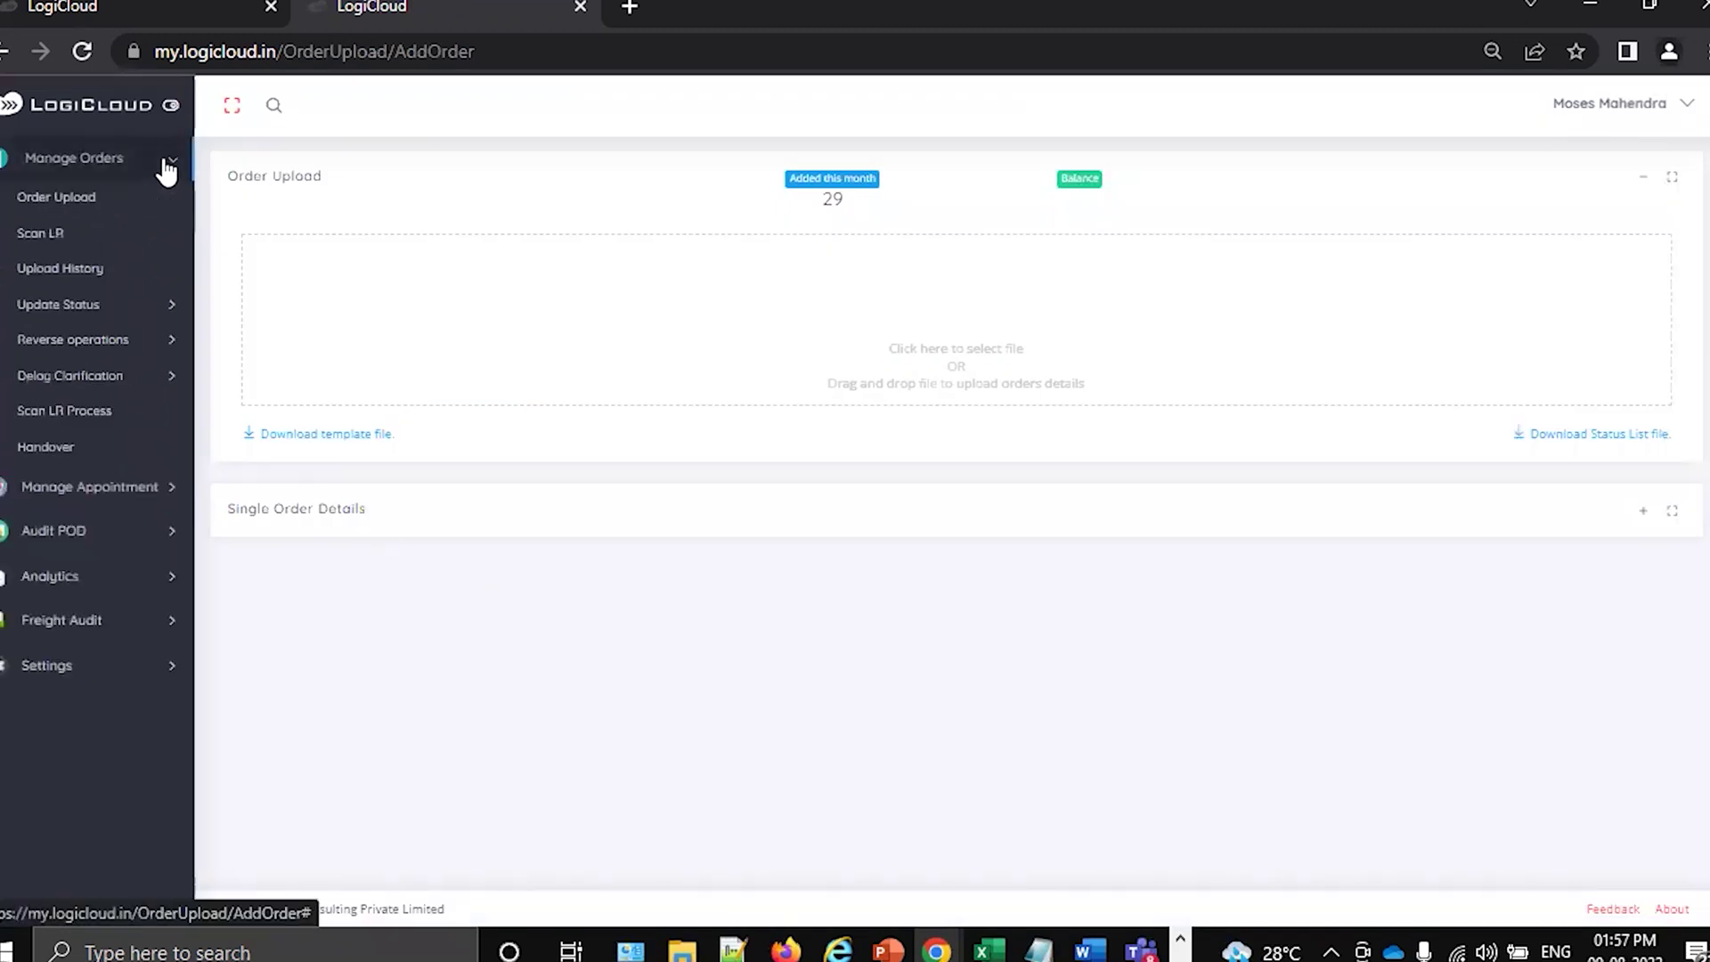
click(149, 315)
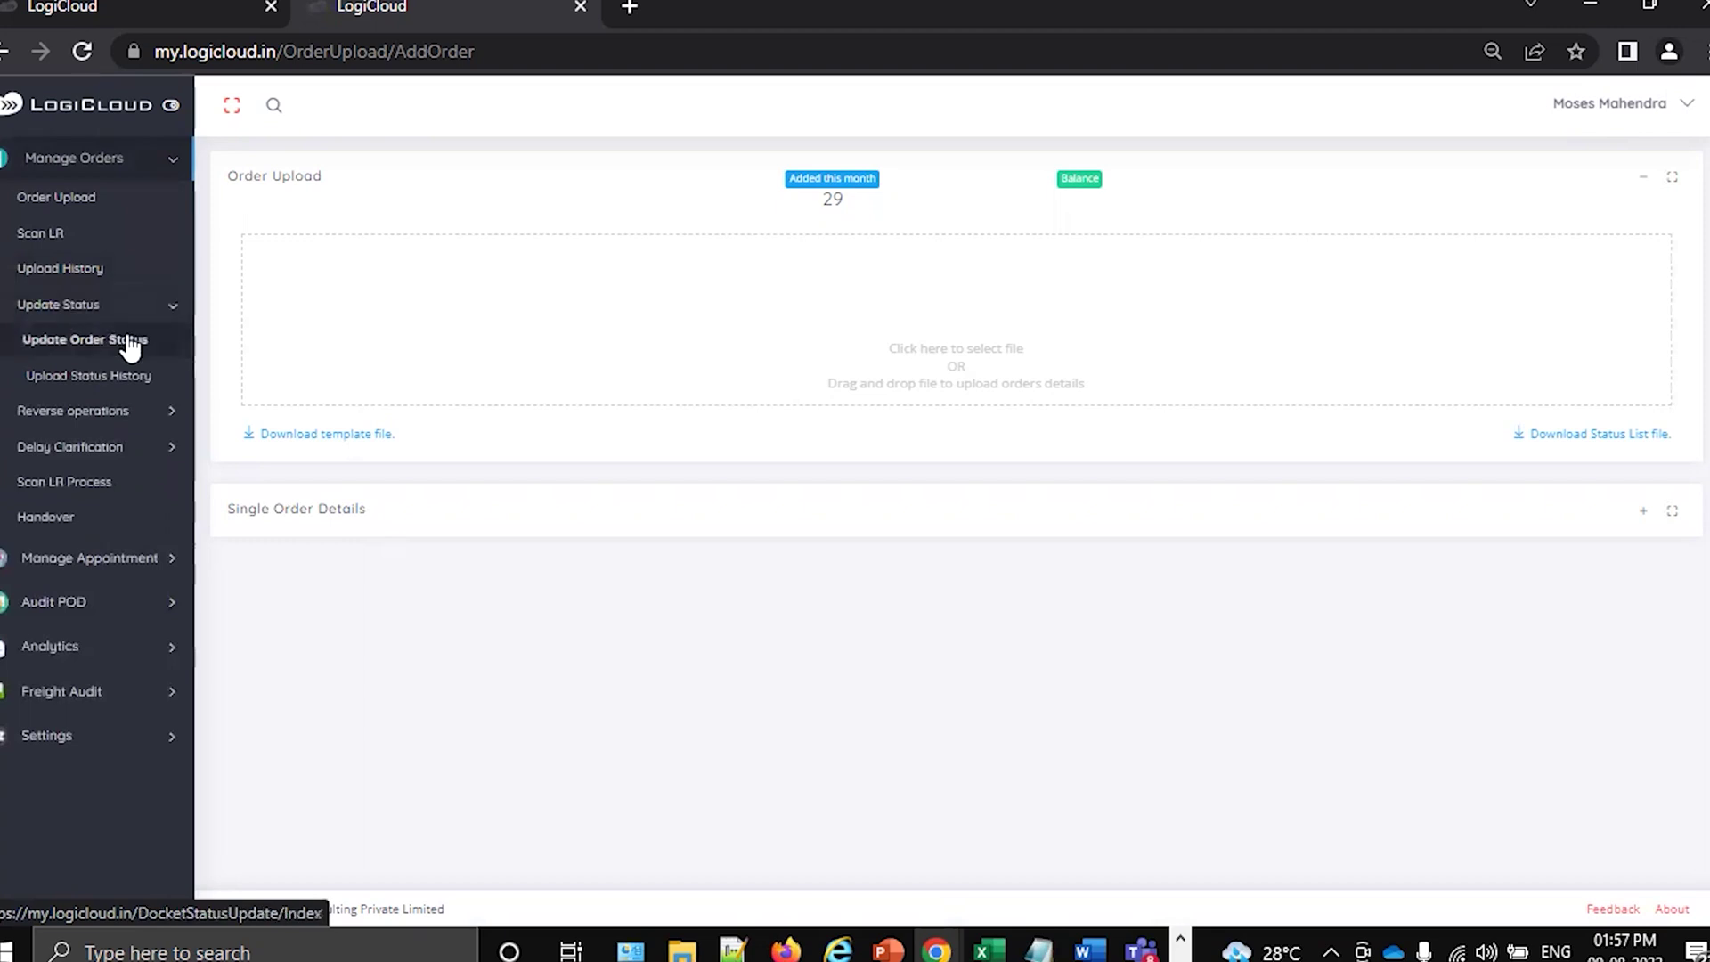
click(132, 344)
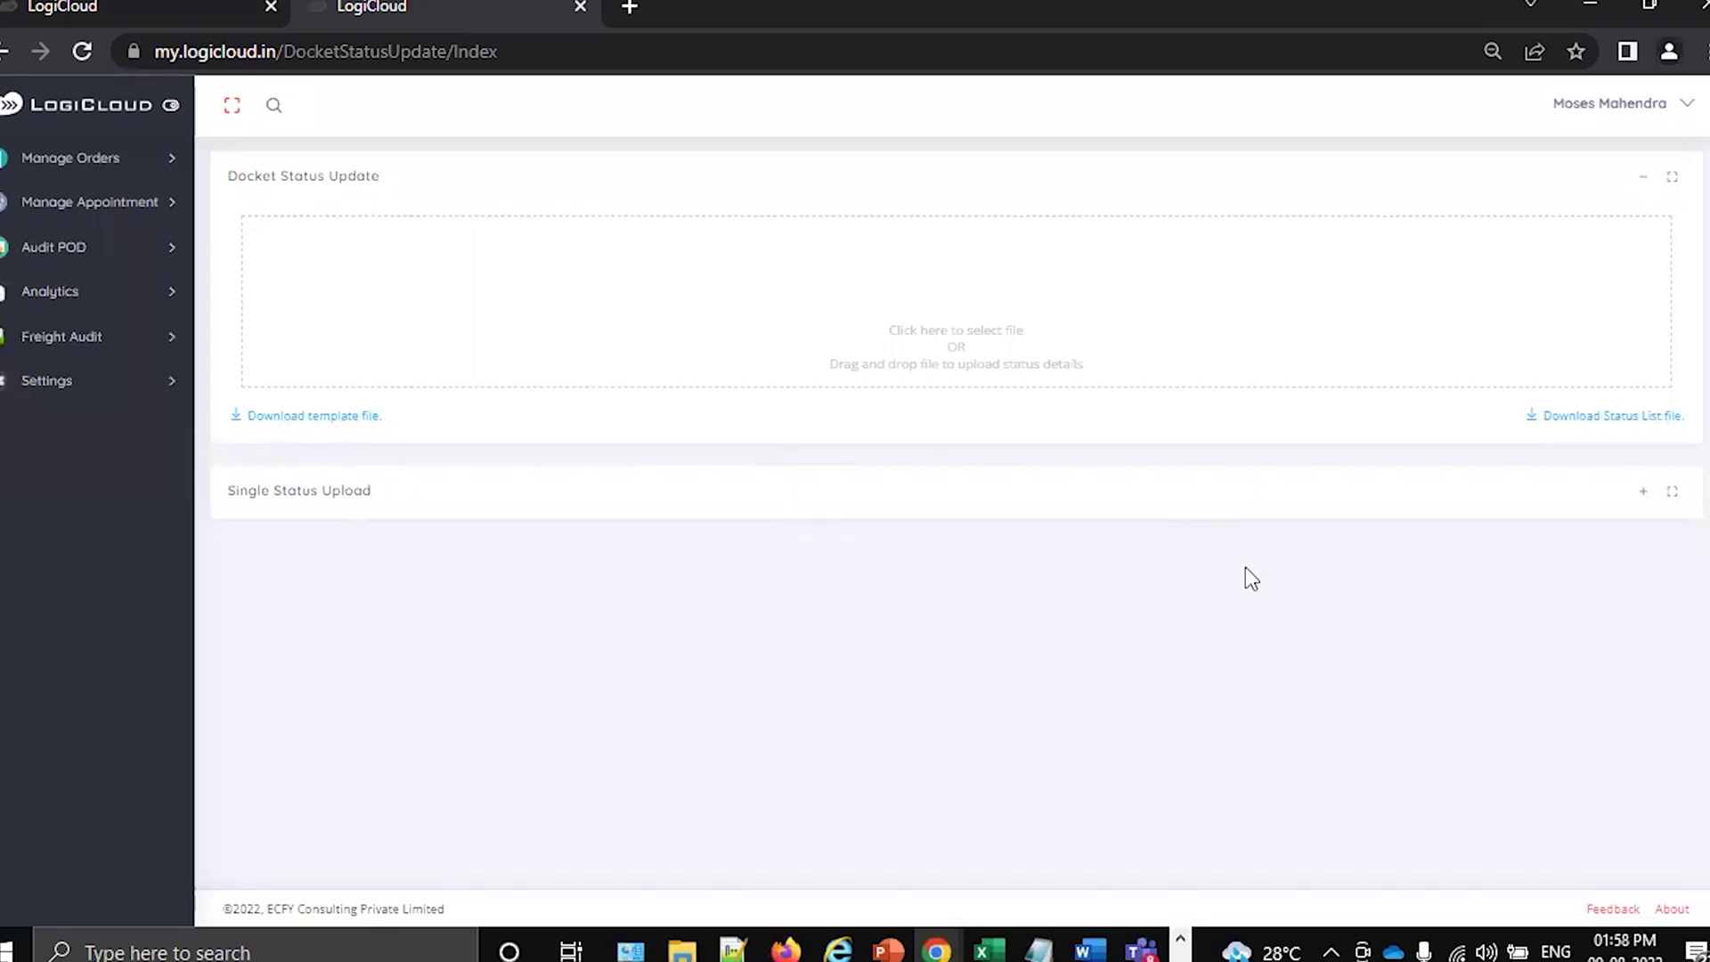
Search docket INFI124 to see its Booked GATI shipment from Pune to Hyderabad.
click(1643, 497)
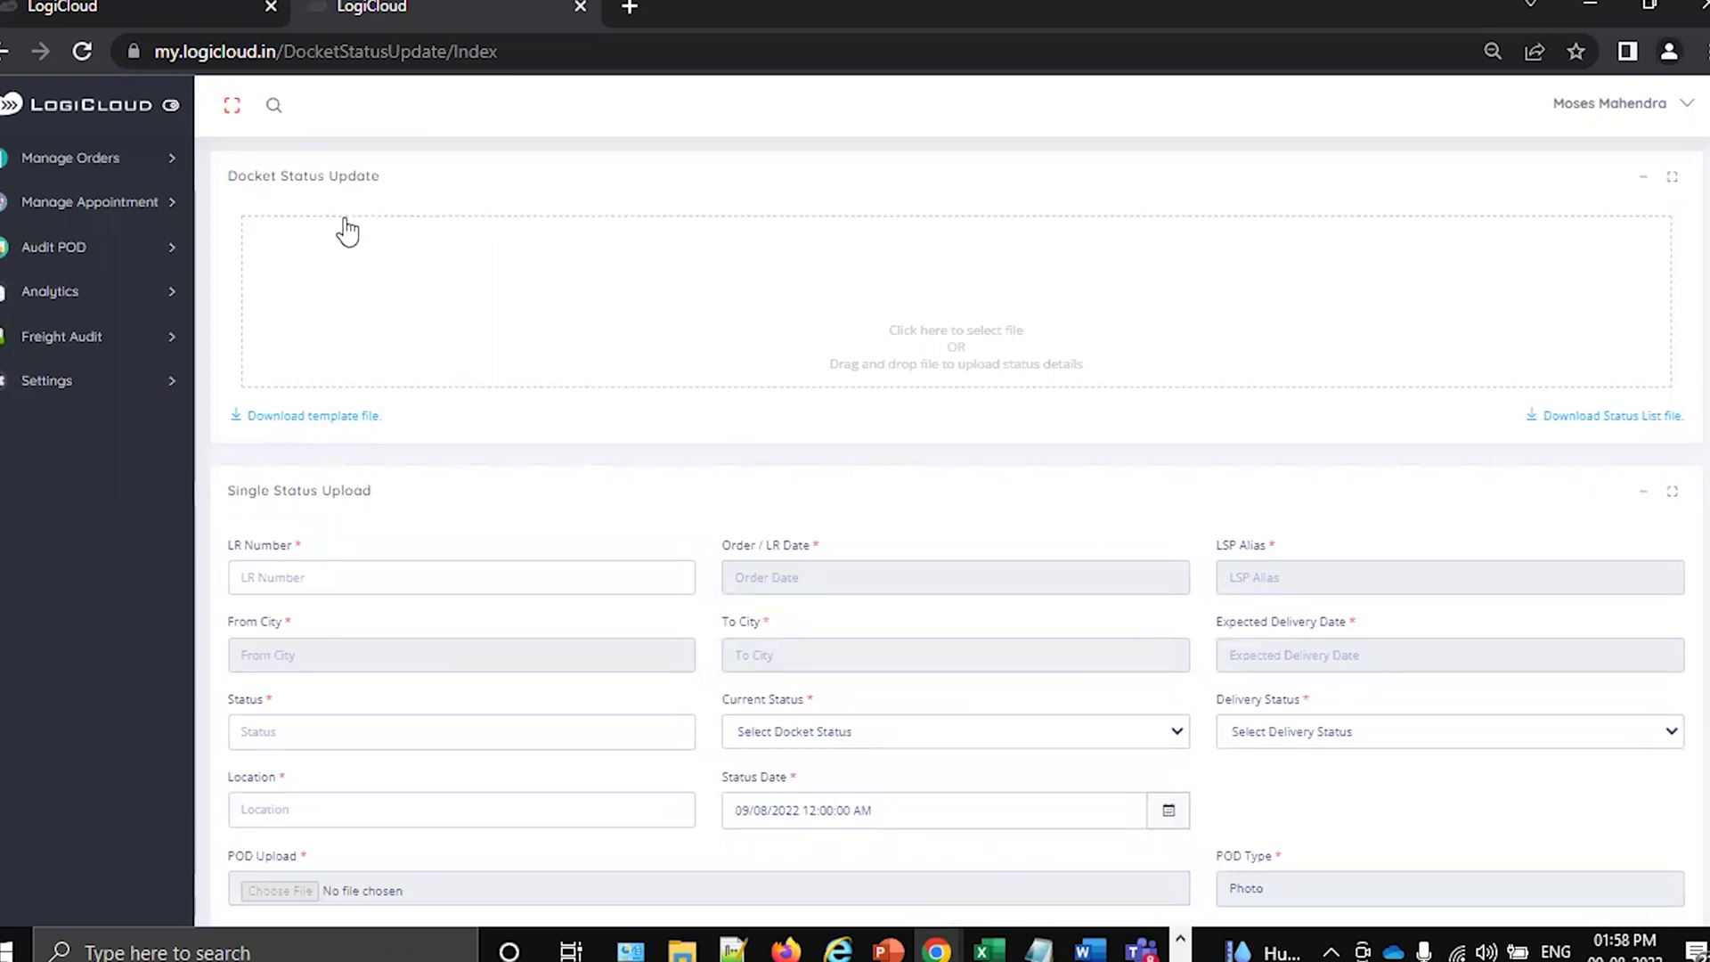
click(274, 114)
click(337, 100)
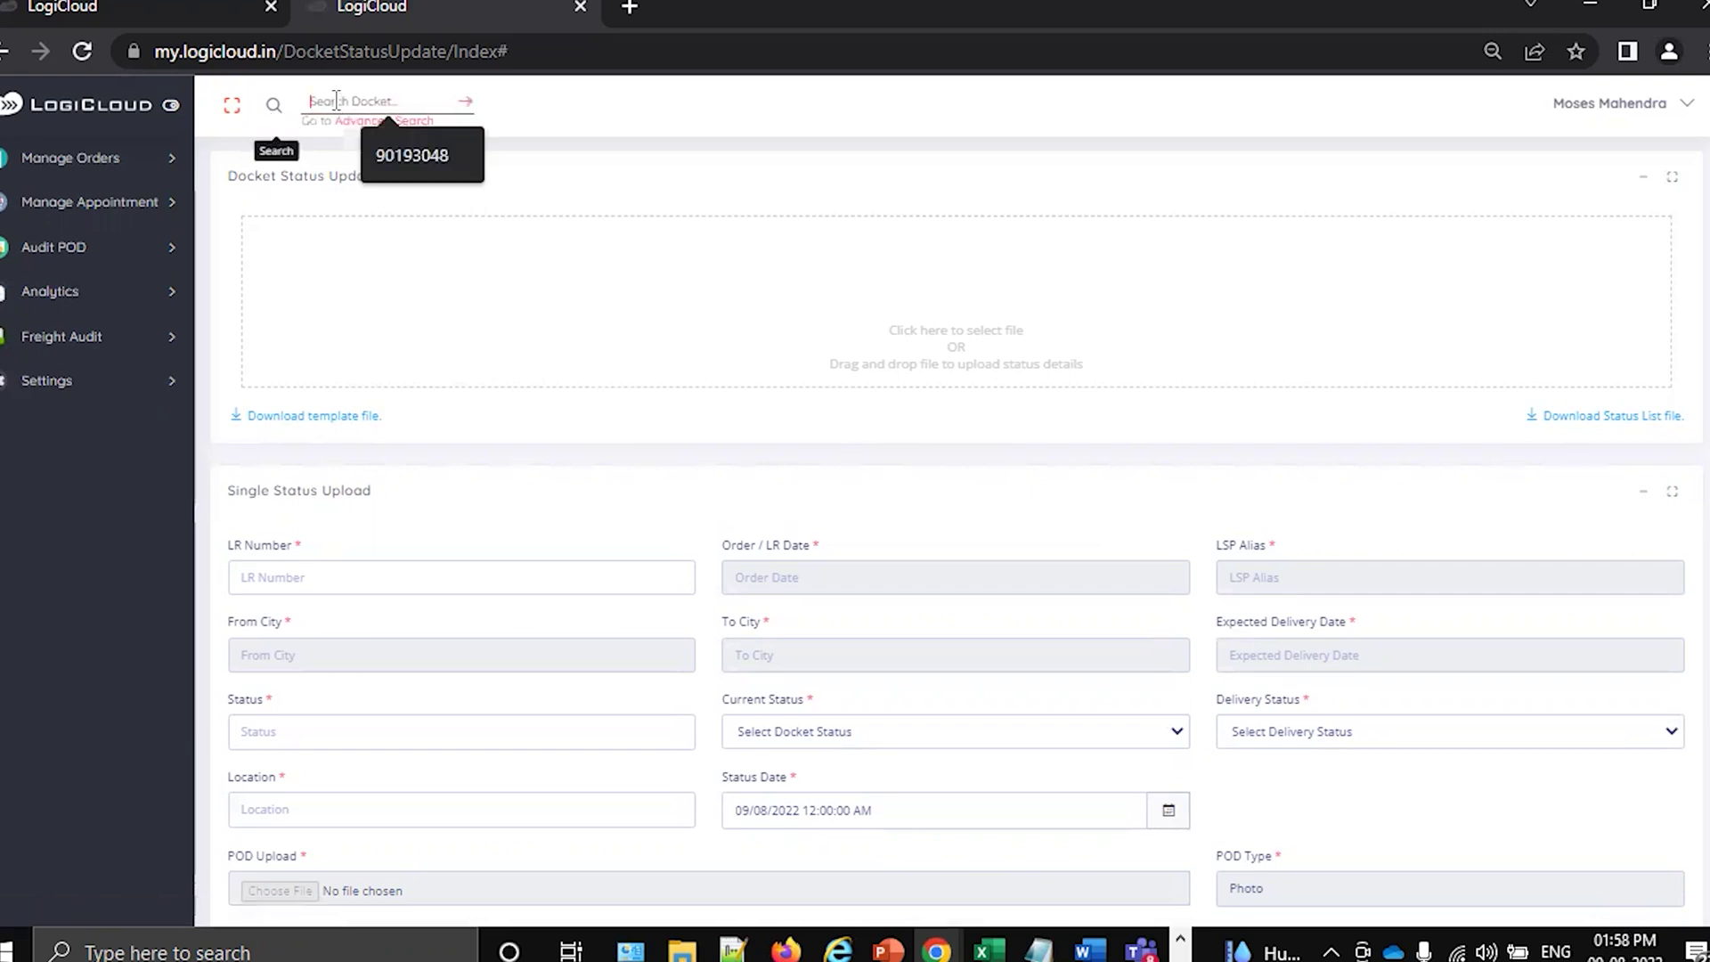
text(INFI24)
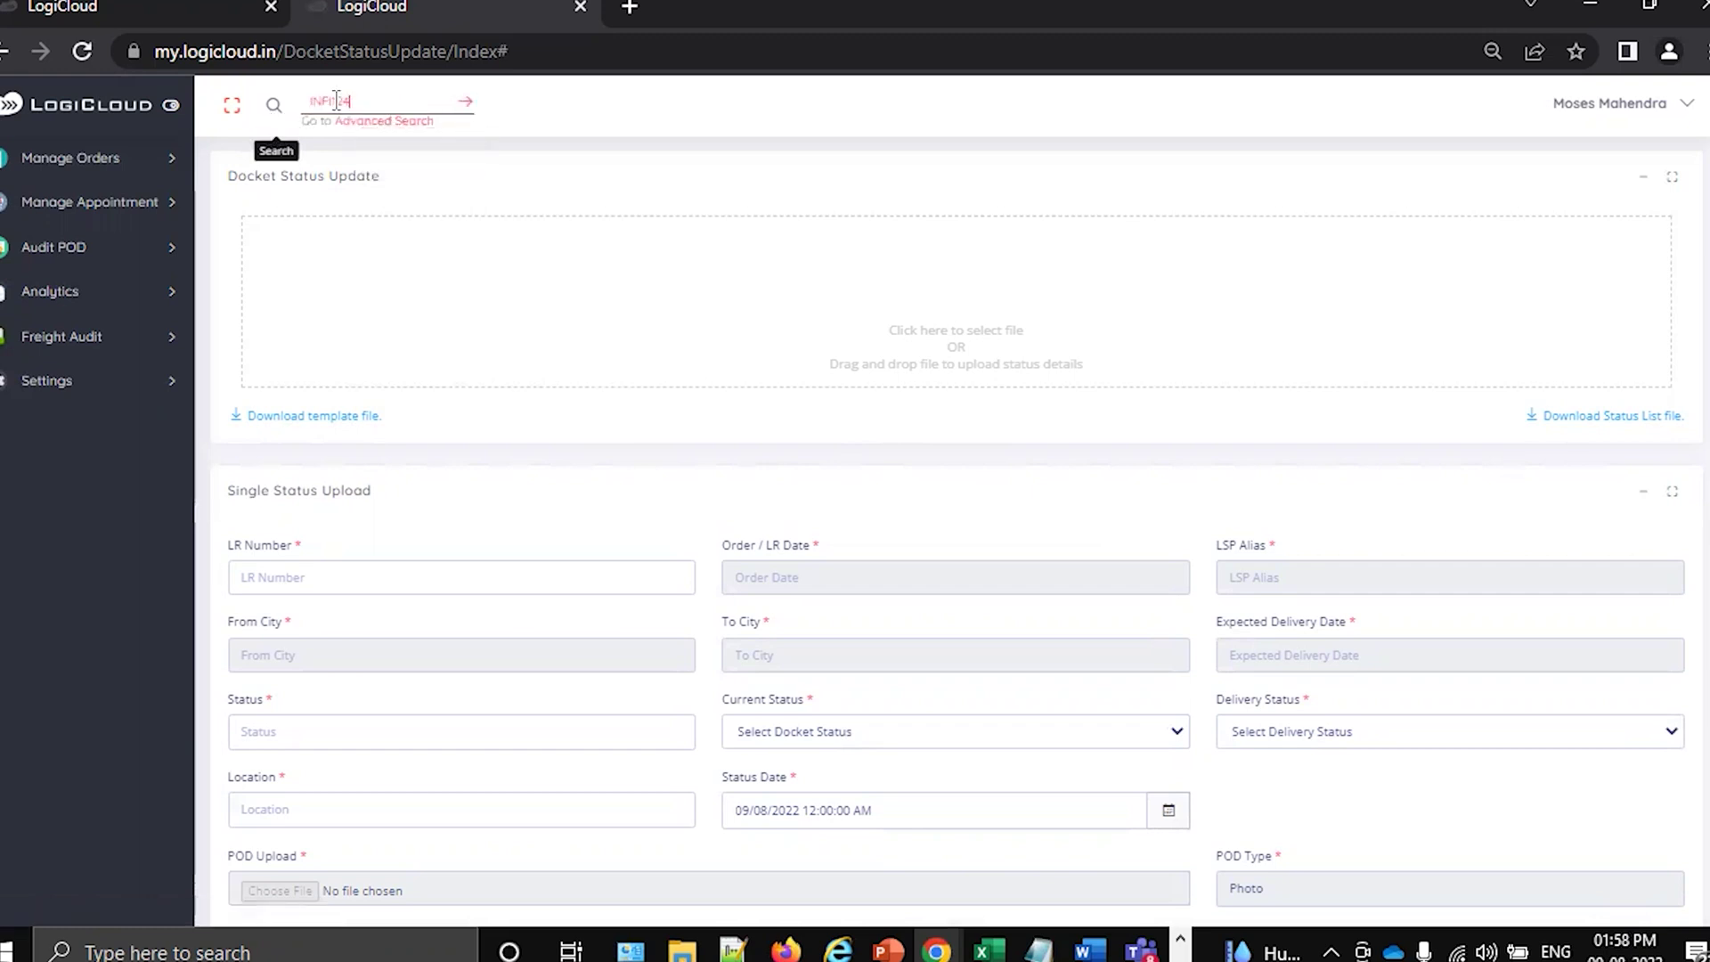
key(Return)
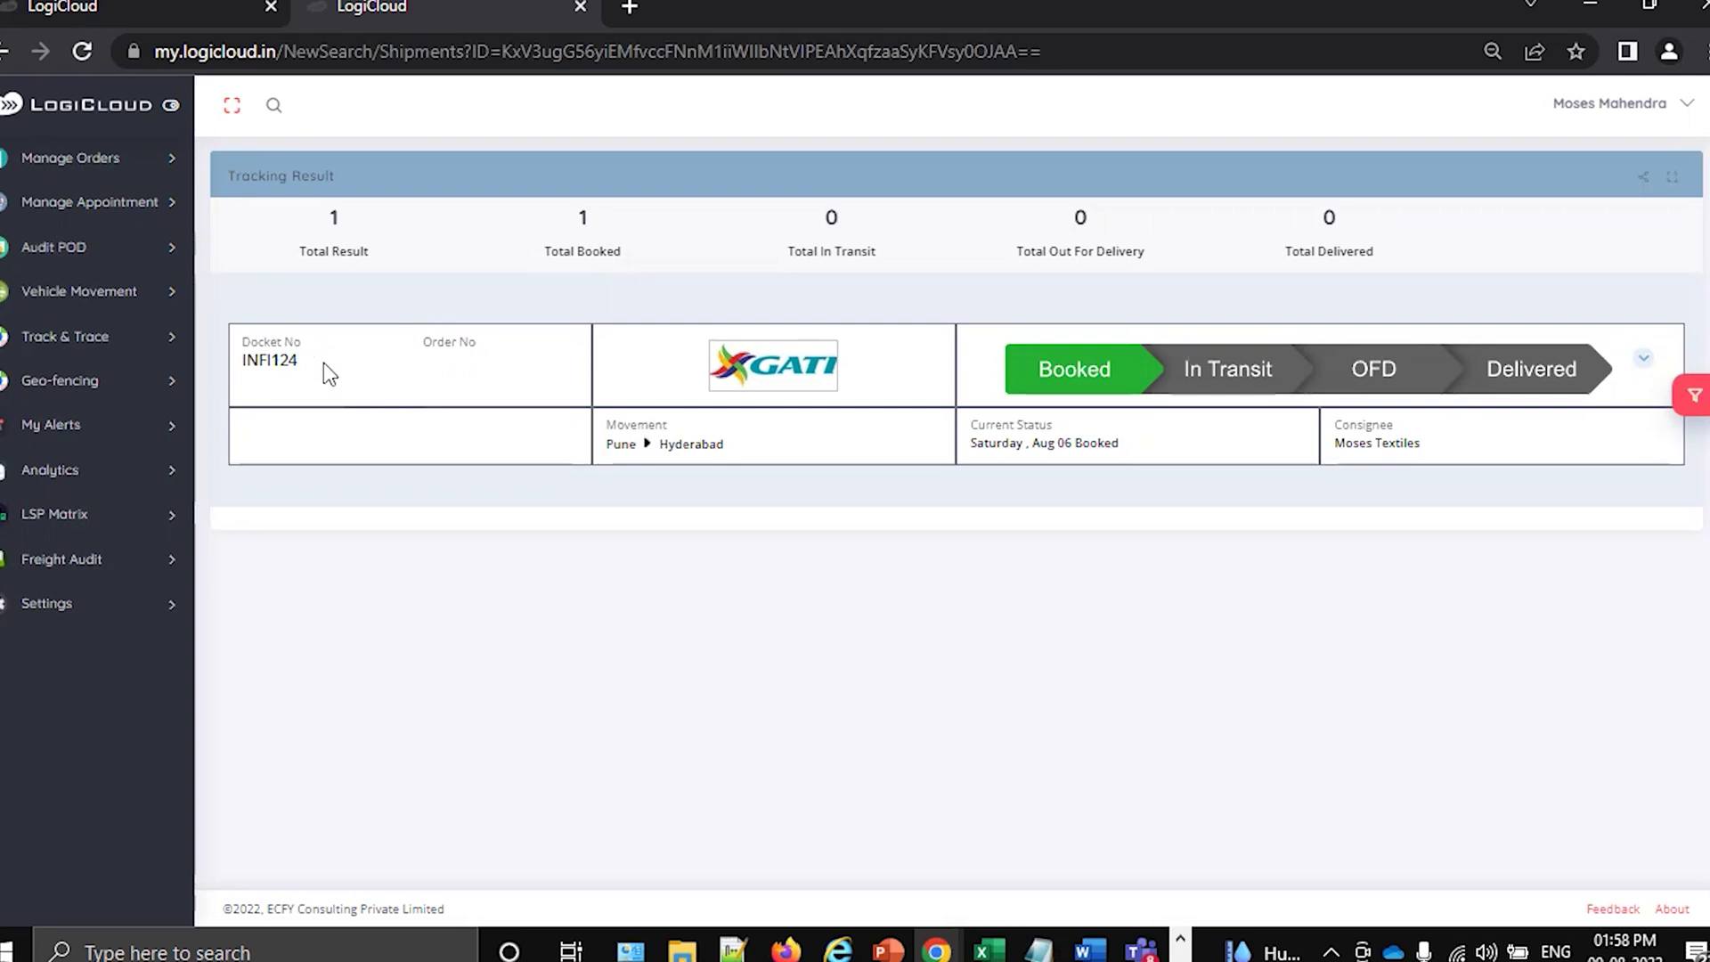
Reopen Update Order Status via Manage Orders > Update Status in the sidebar.
click(167, 161)
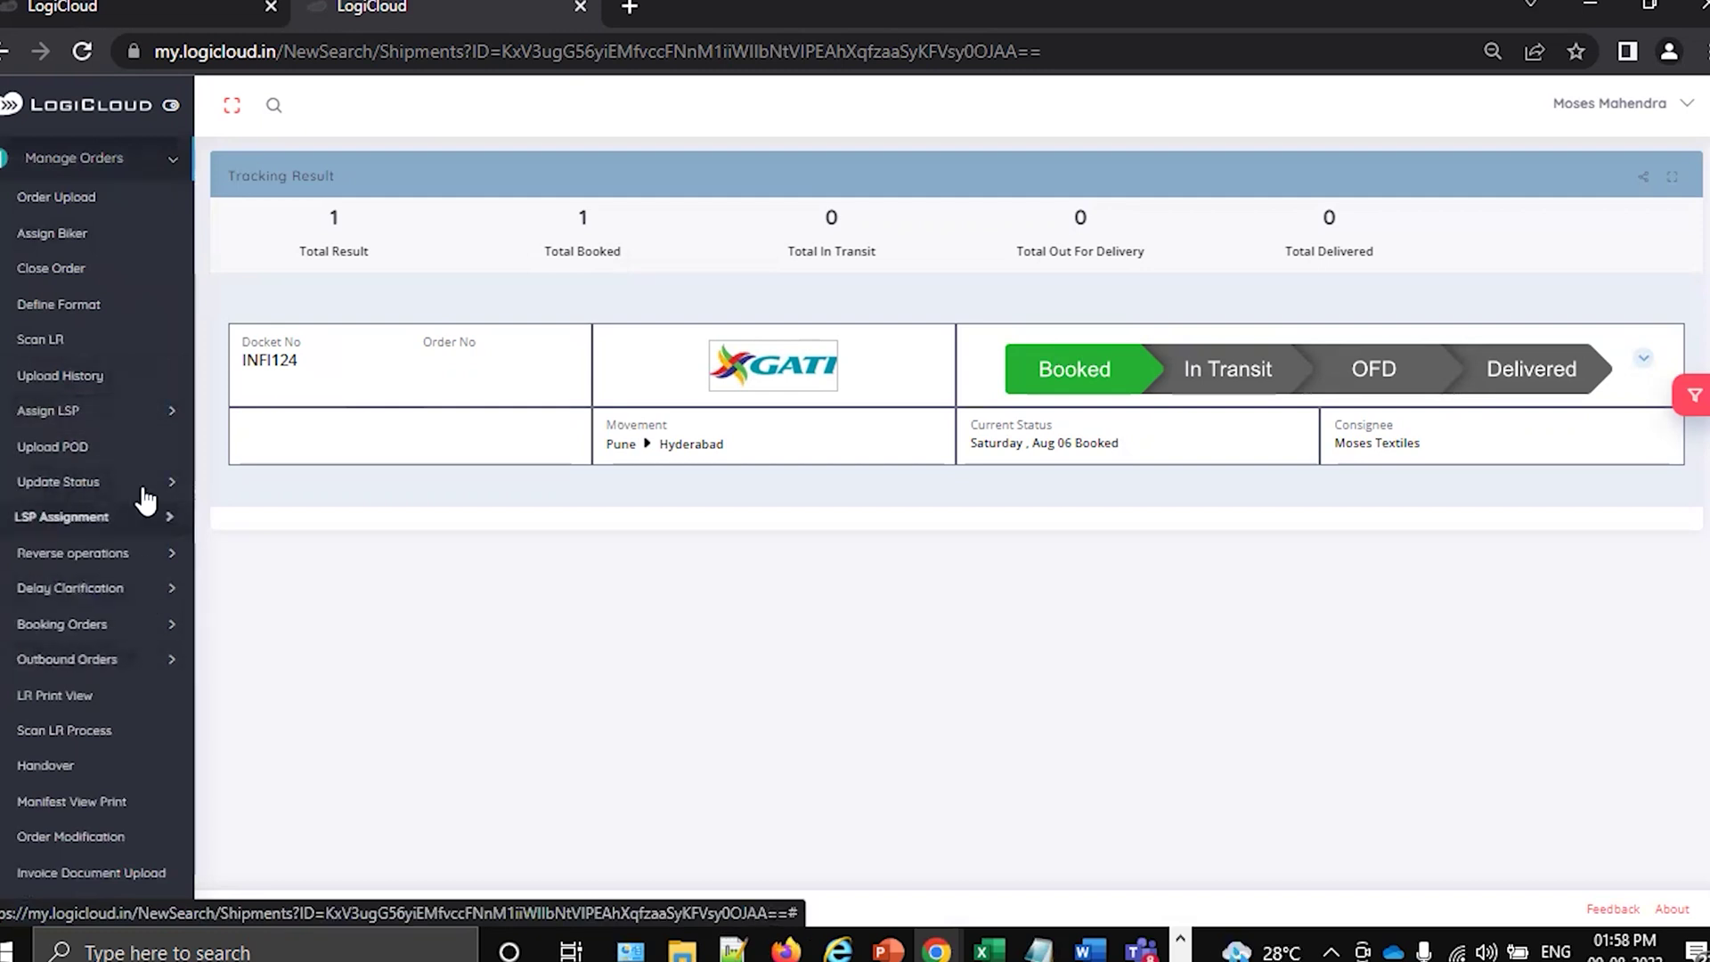
click(58, 481)
click(87, 516)
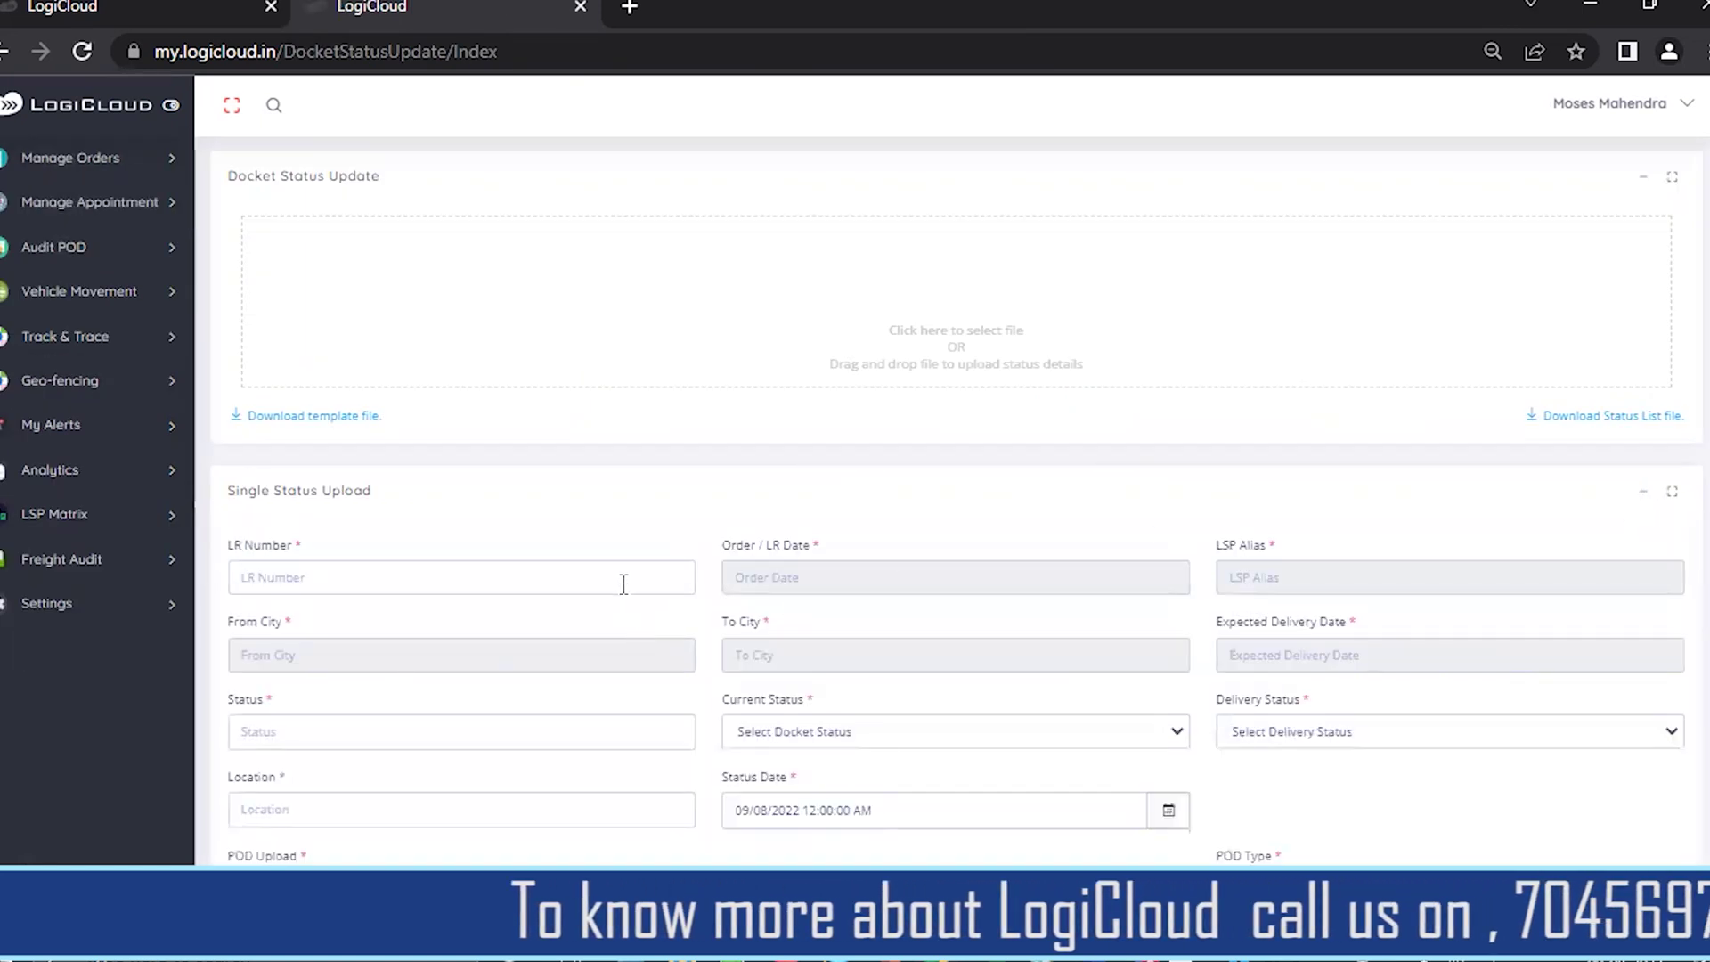
scroll(628, 601, down, 1)
scroll(622, 585, down, 1)
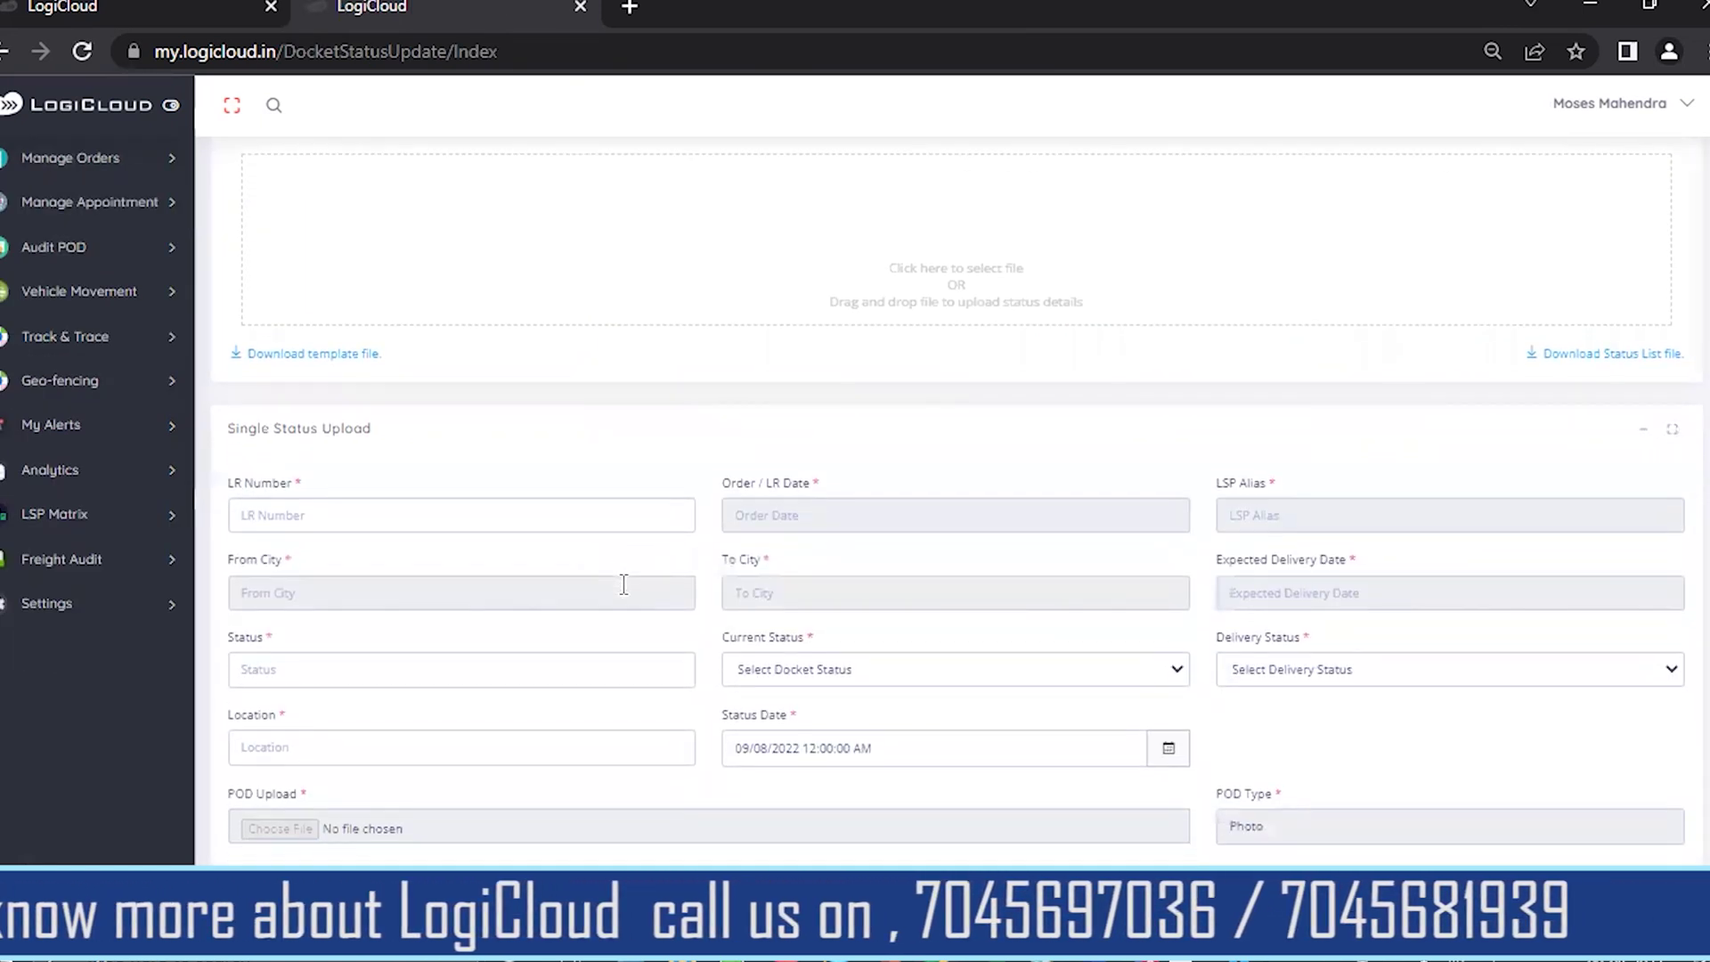
Fill the single status form with docket INFI124, status InTransit and location Andheri.
click(495, 514)
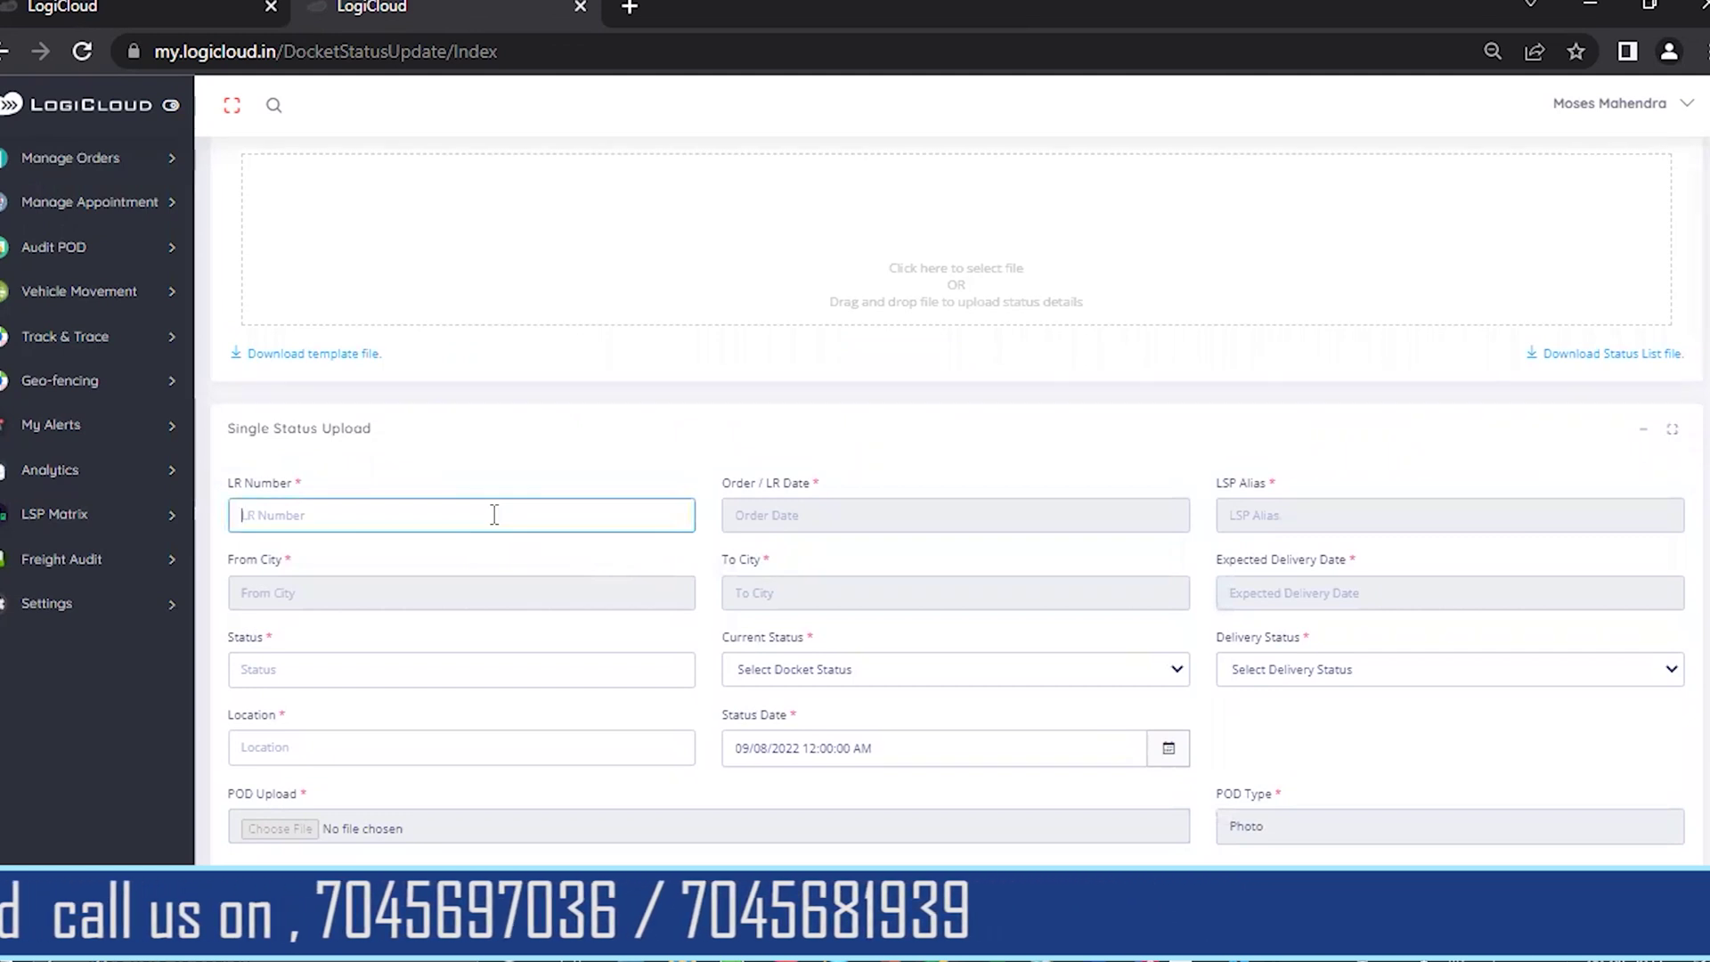
text(INF/124)
key(Tab)
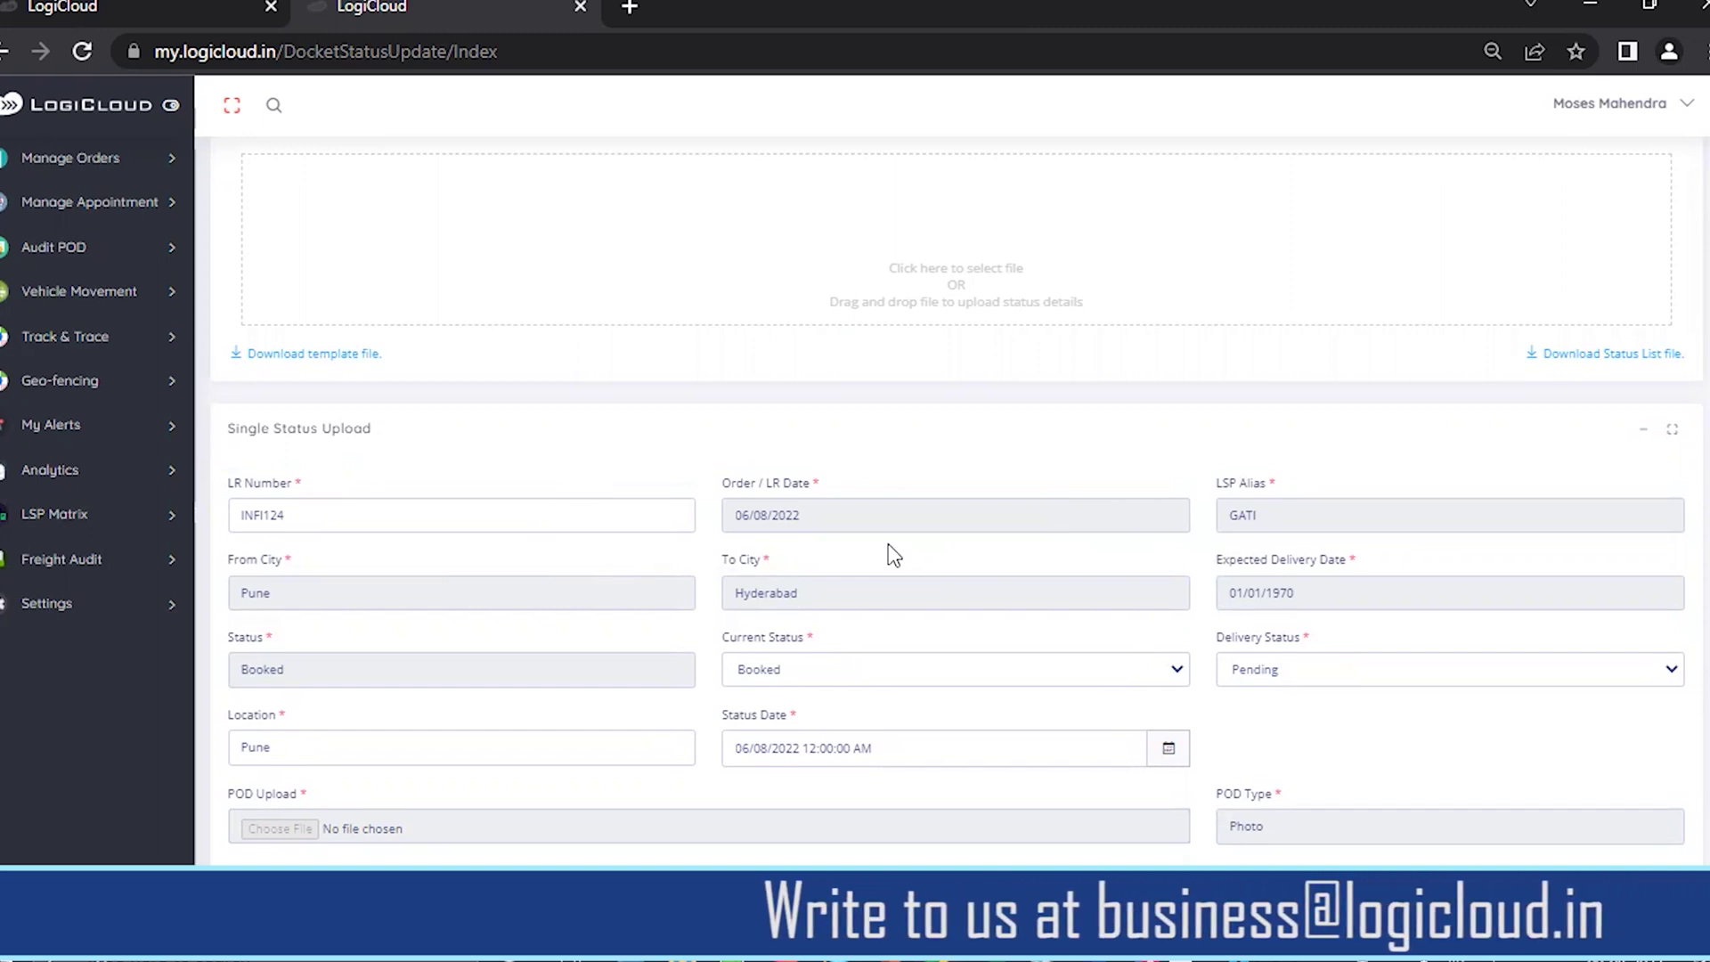
click(1053, 674)
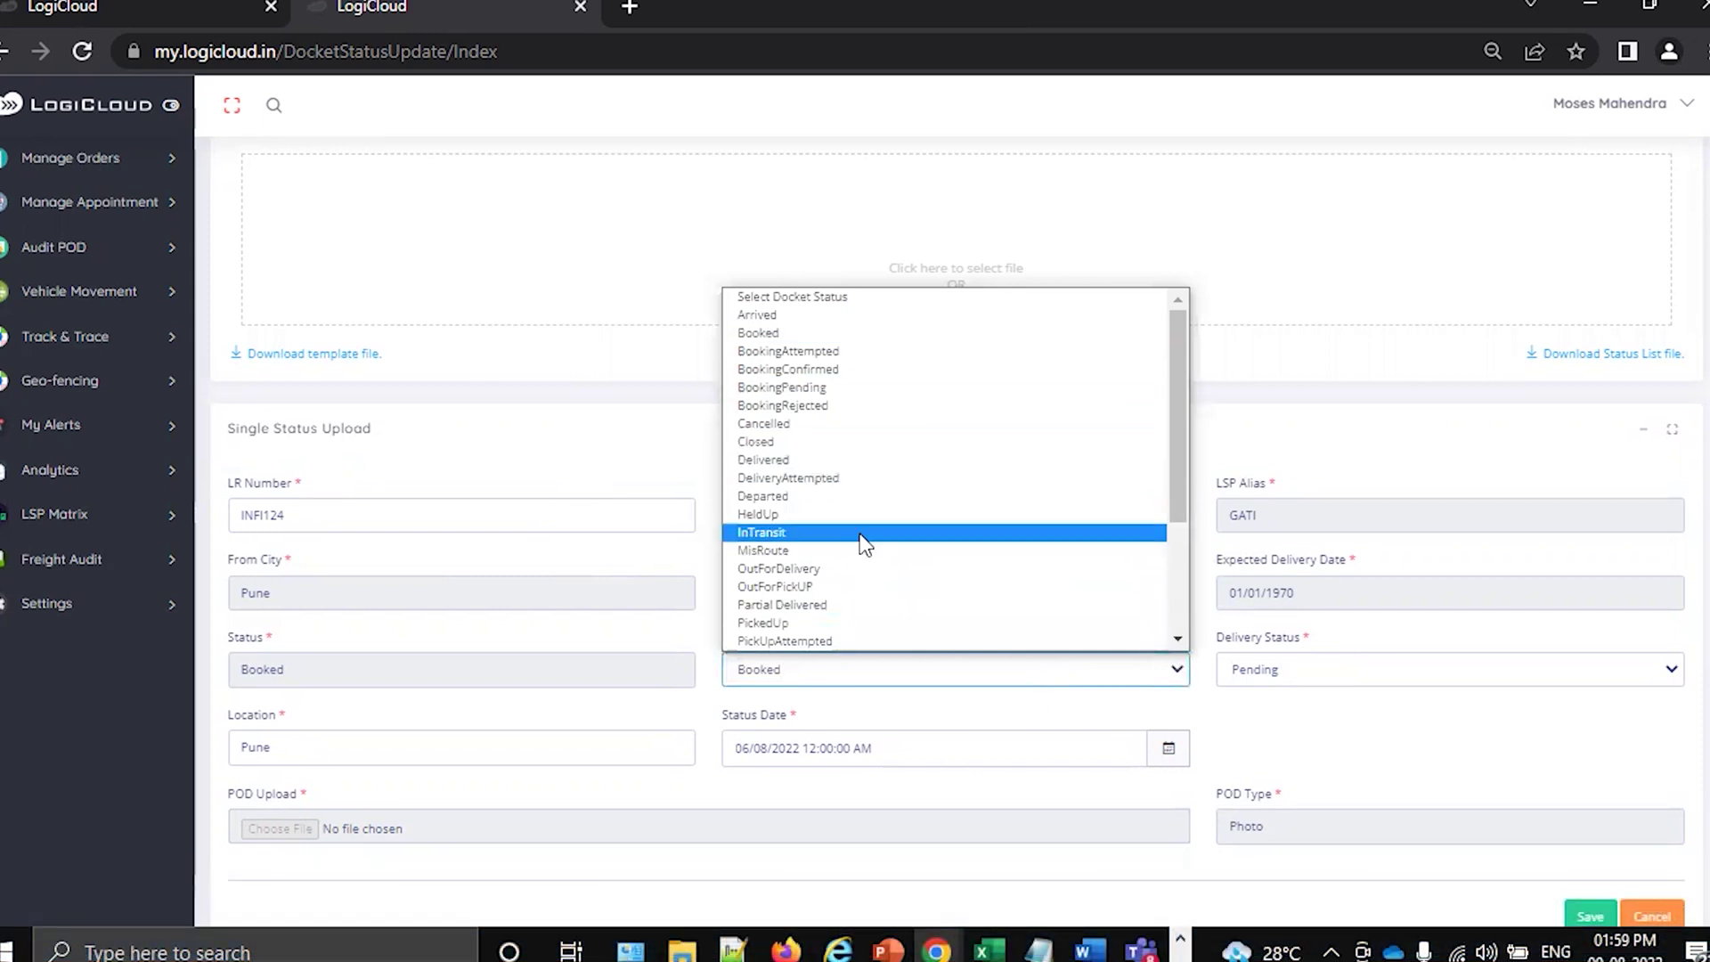
click(863, 533)
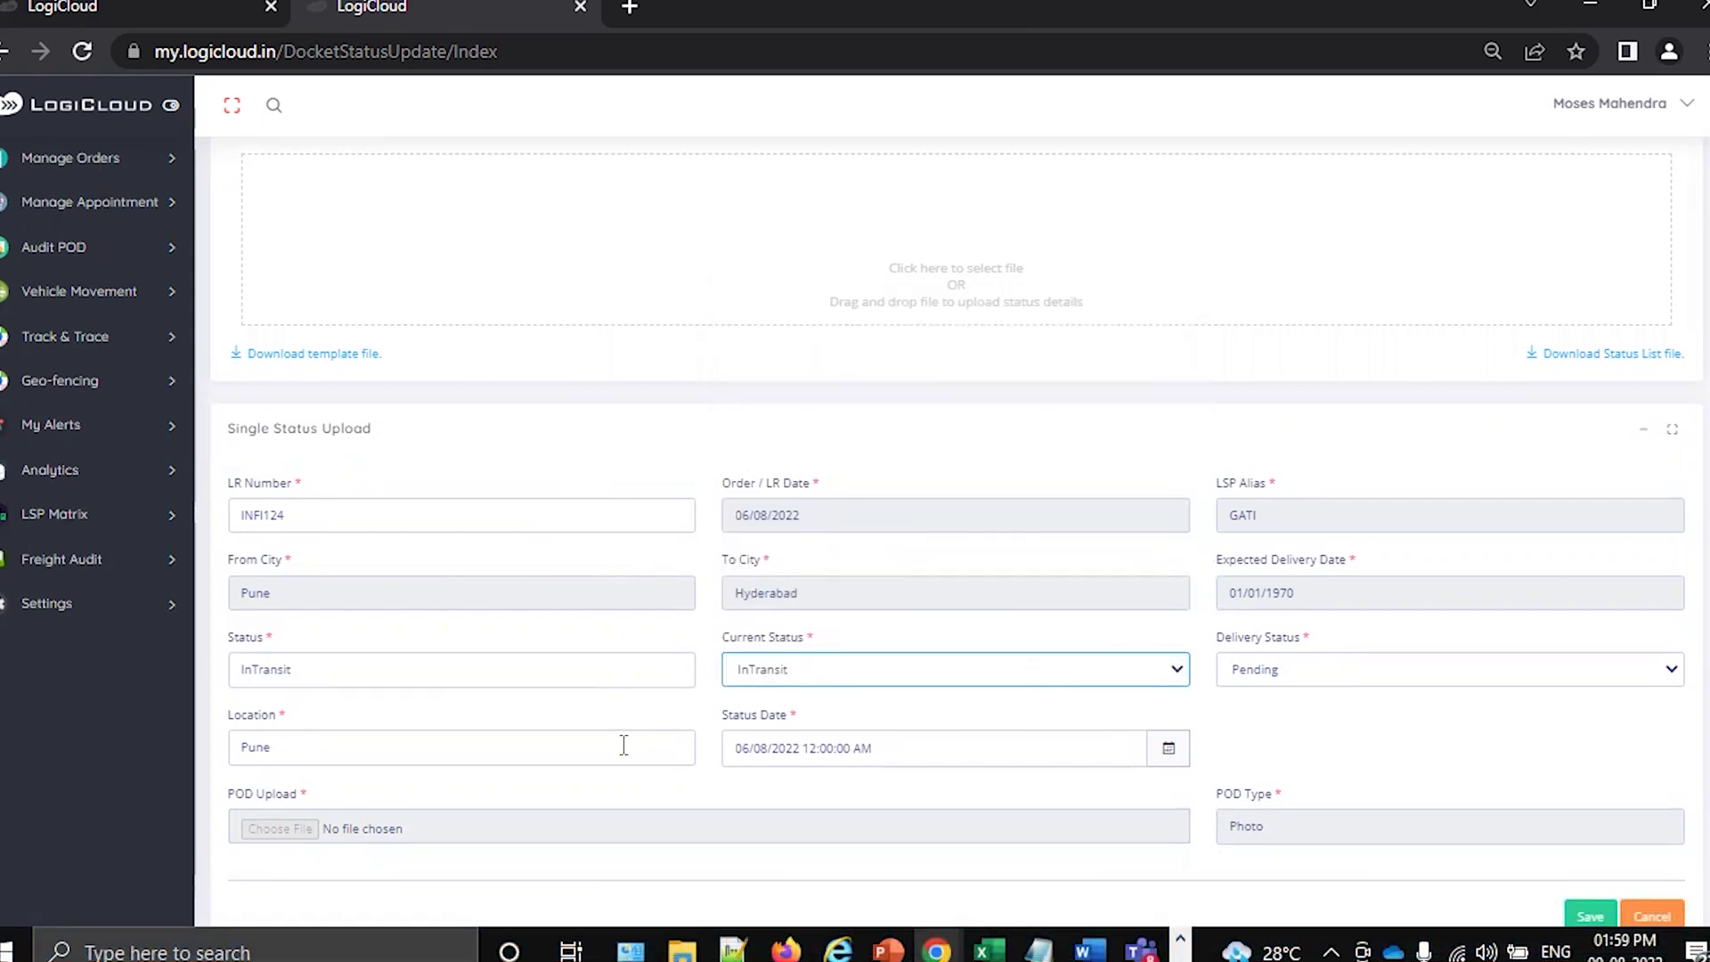
click(623, 745)
text(Andheri)
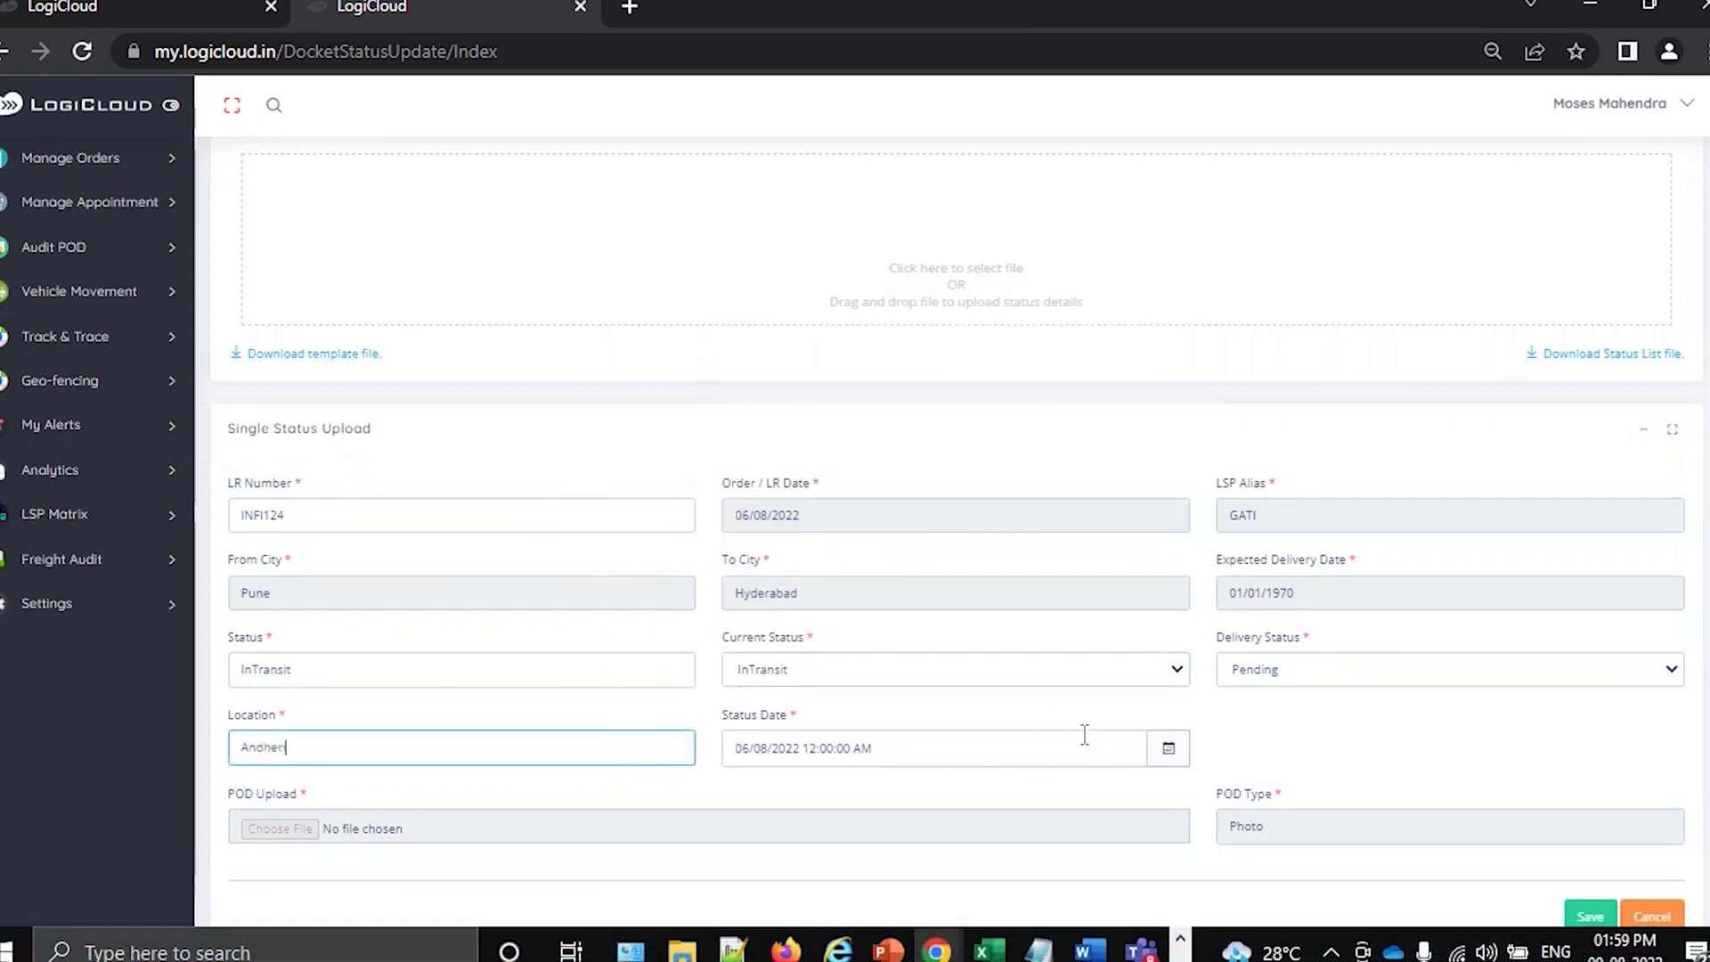
click(1167, 746)
Set the status date to 7 Aug 2022, 6:00 PM, and save the InTransit update.
click(747, 789)
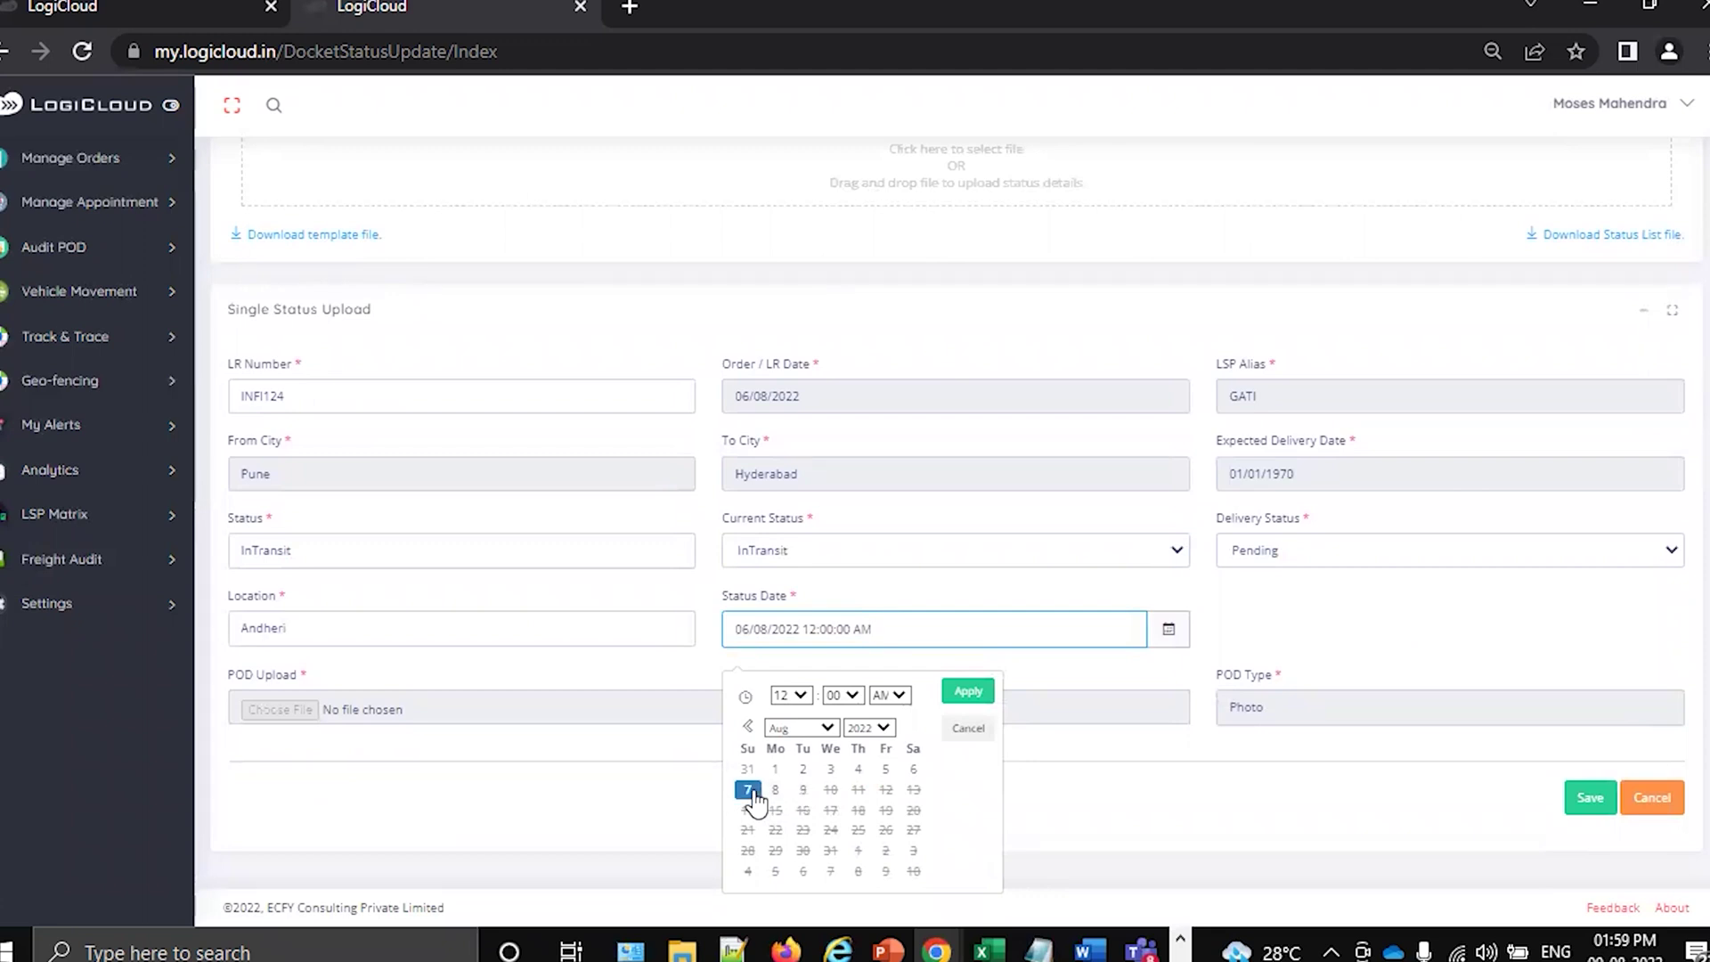
click(806, 699)
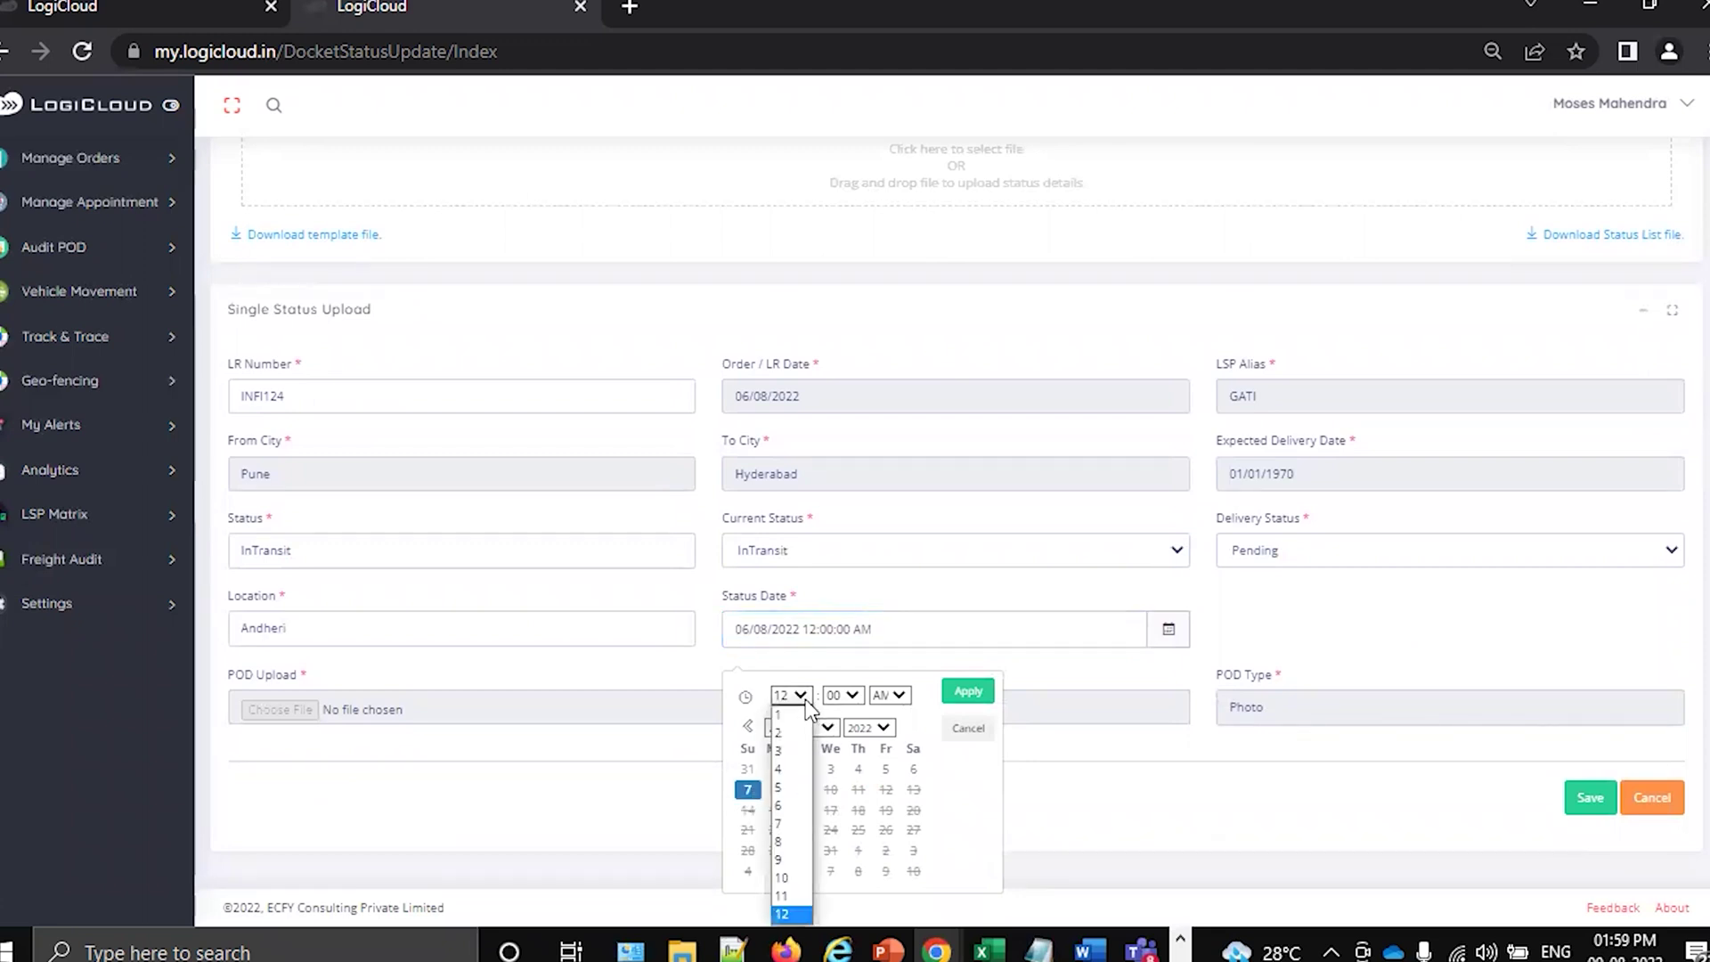
click(792, 810)
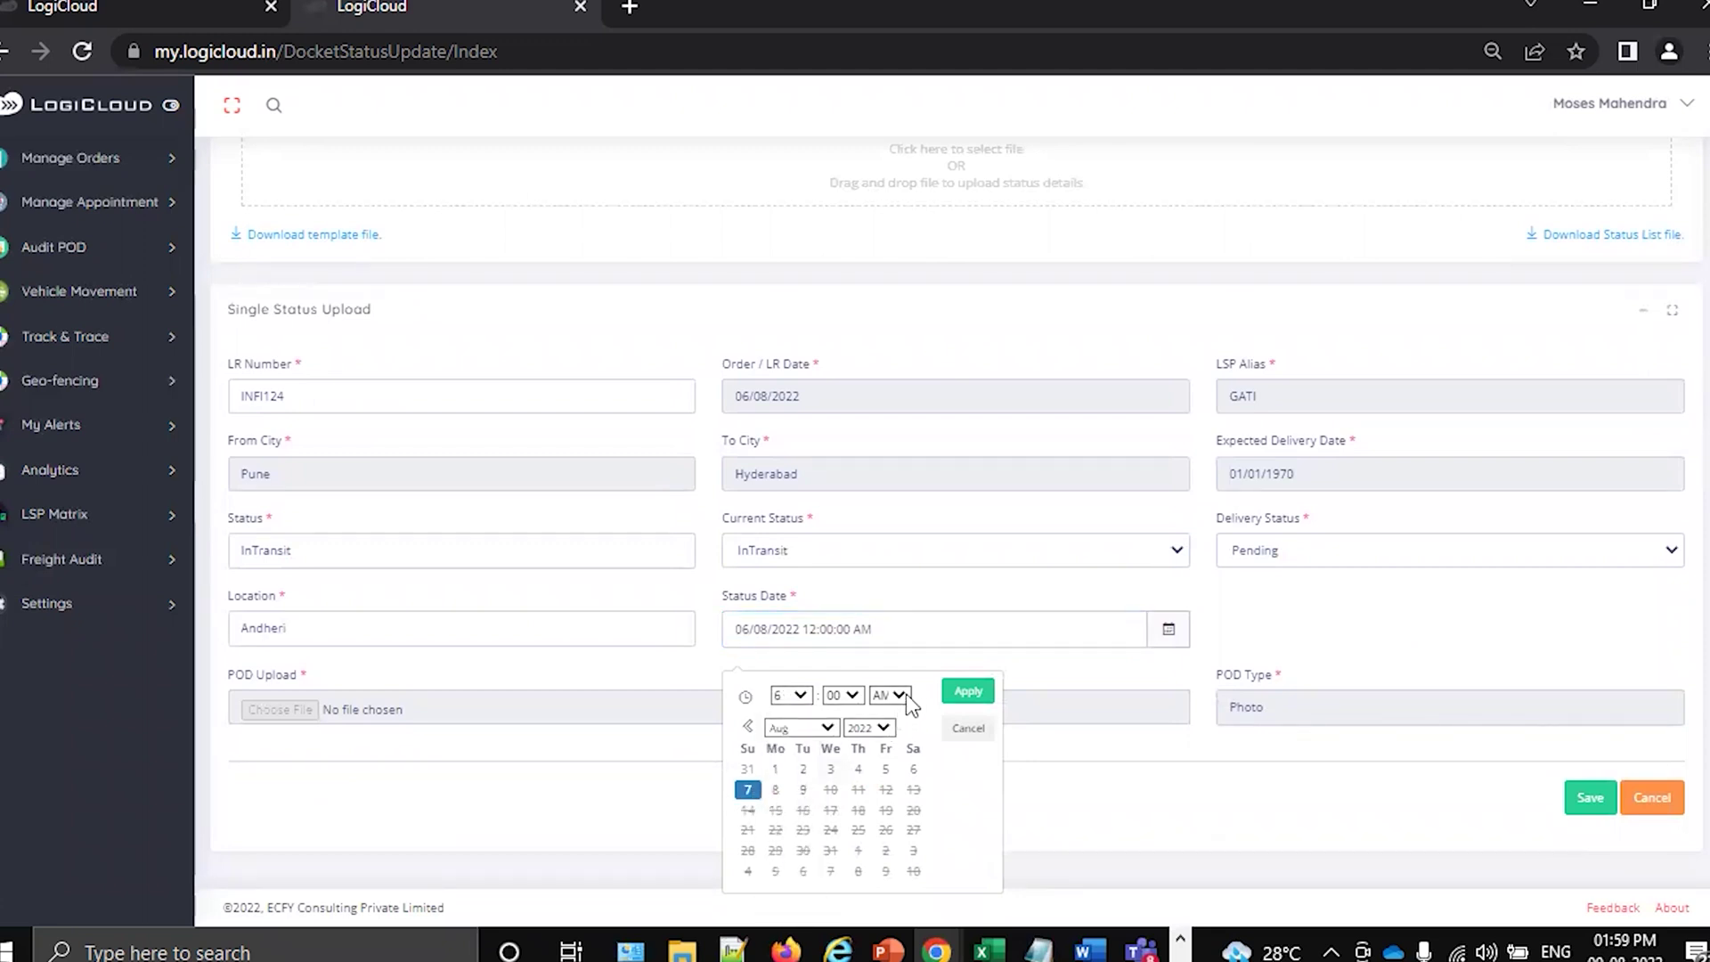
click(898, 696)
click(892, 733)
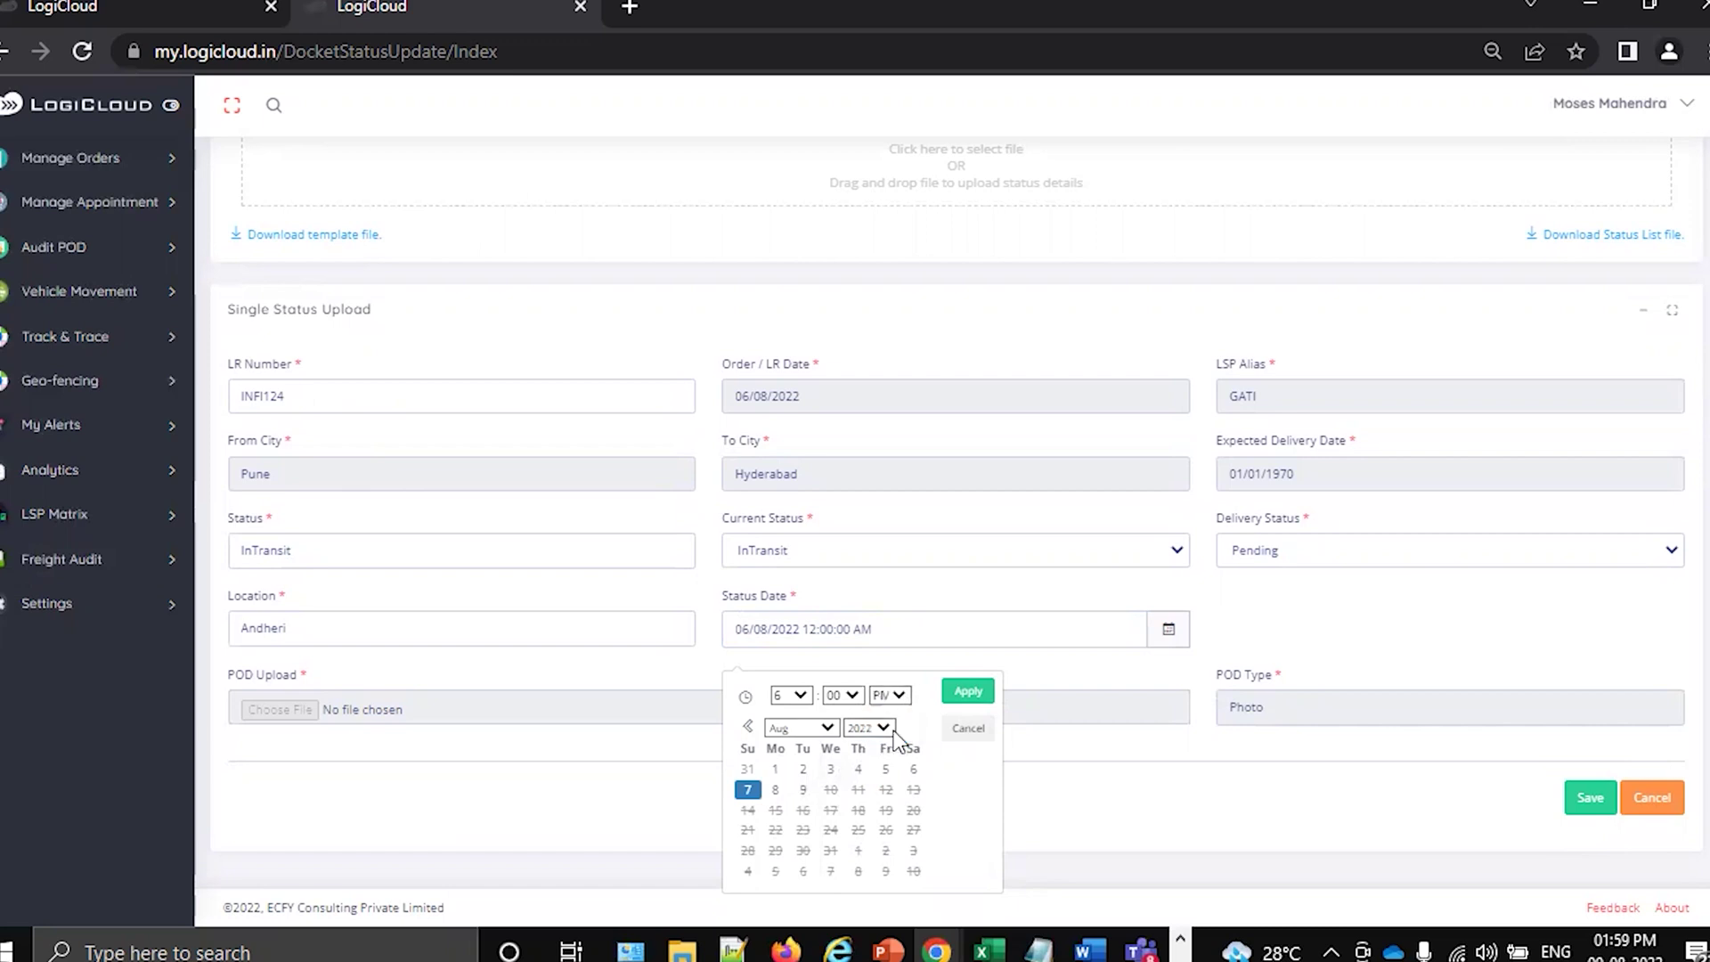
click(967, 694)
click(1587, 800)
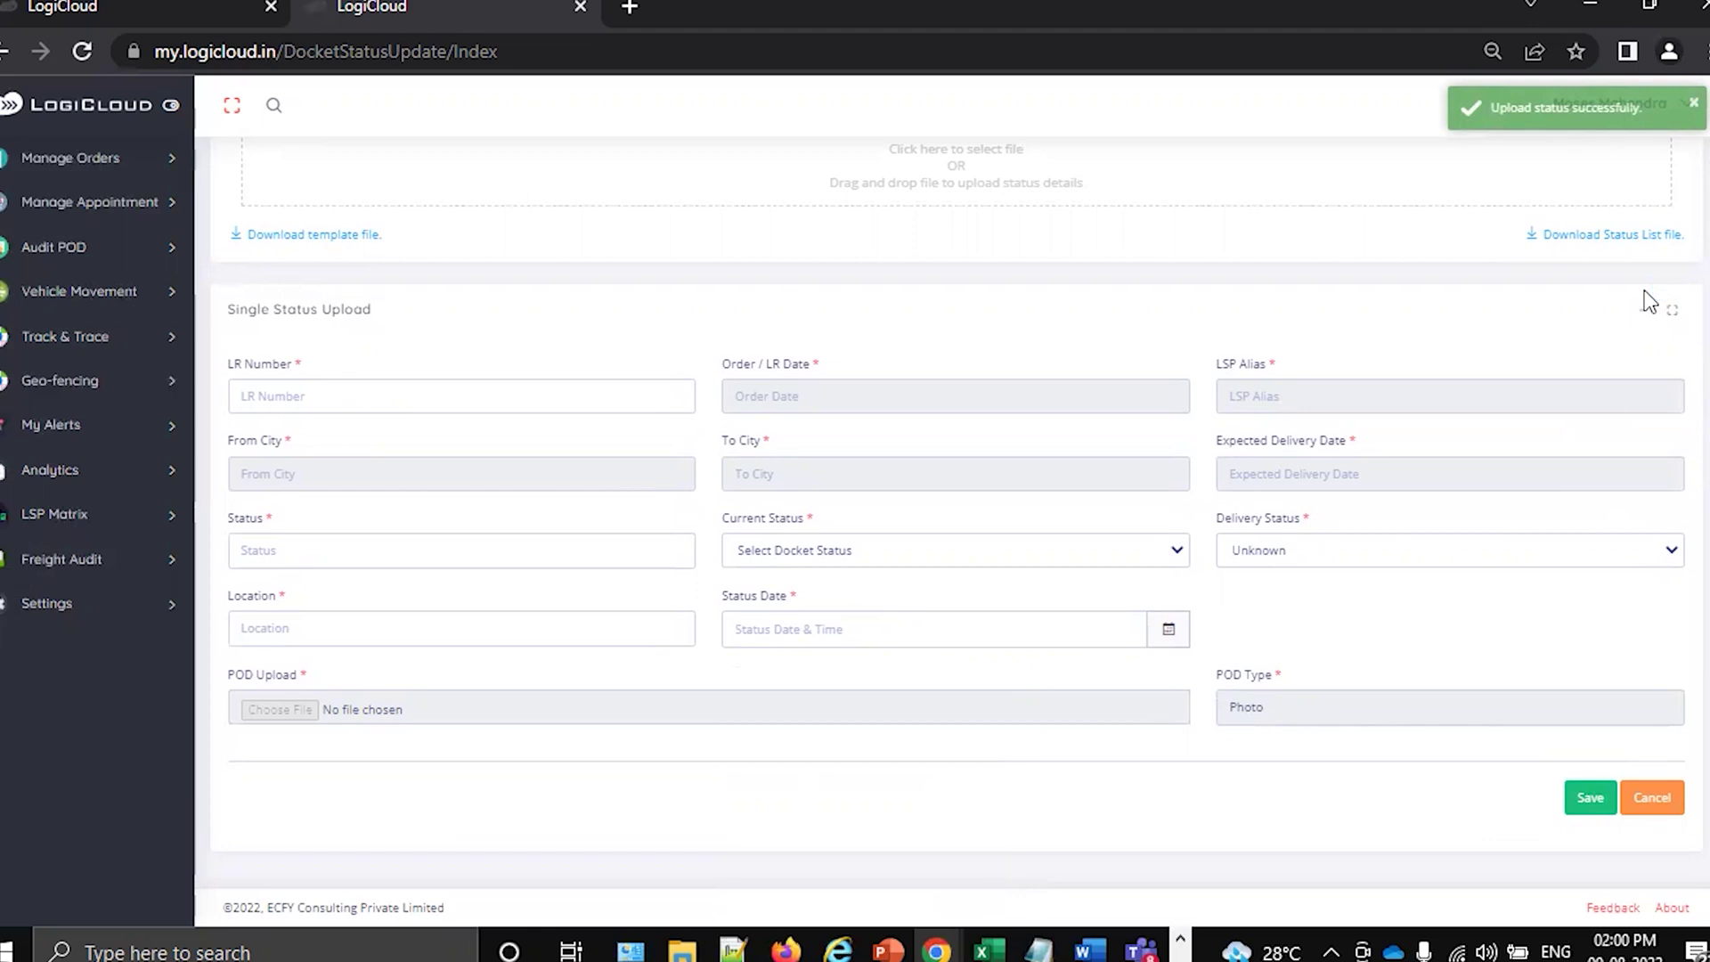
Search INFI124 again to confirm it shows In Transit as of Sunday, Aug 07.
click(274, 107)
click(331, 103)
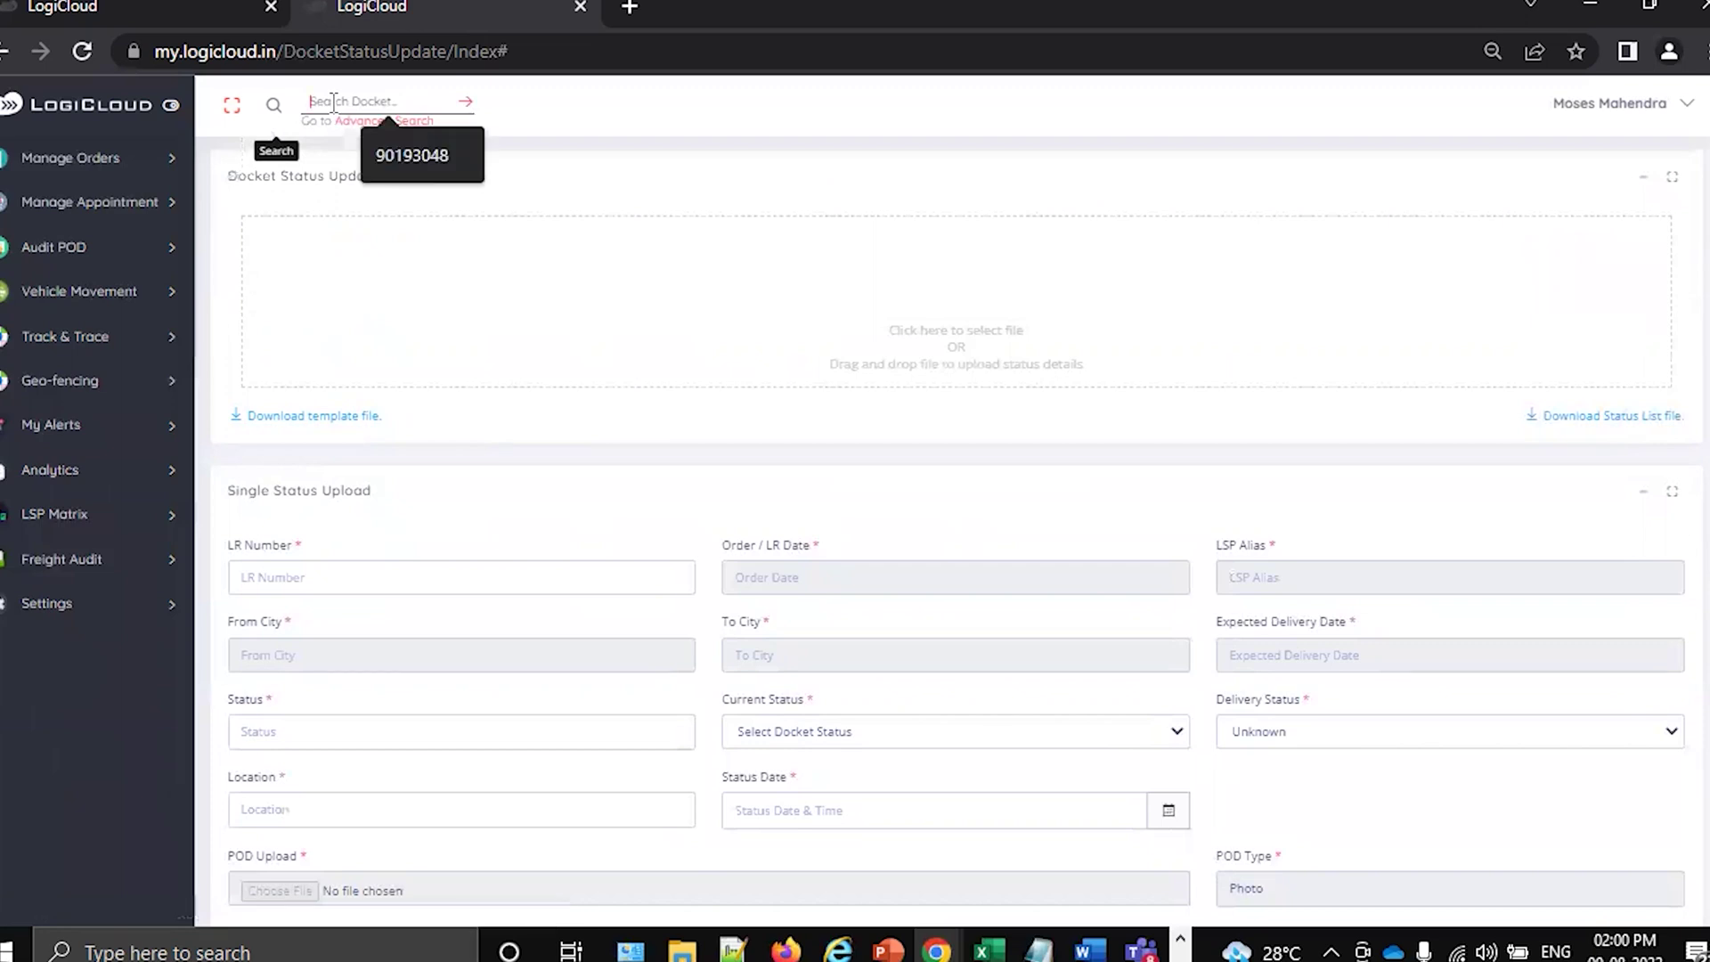
text(INFI 24)
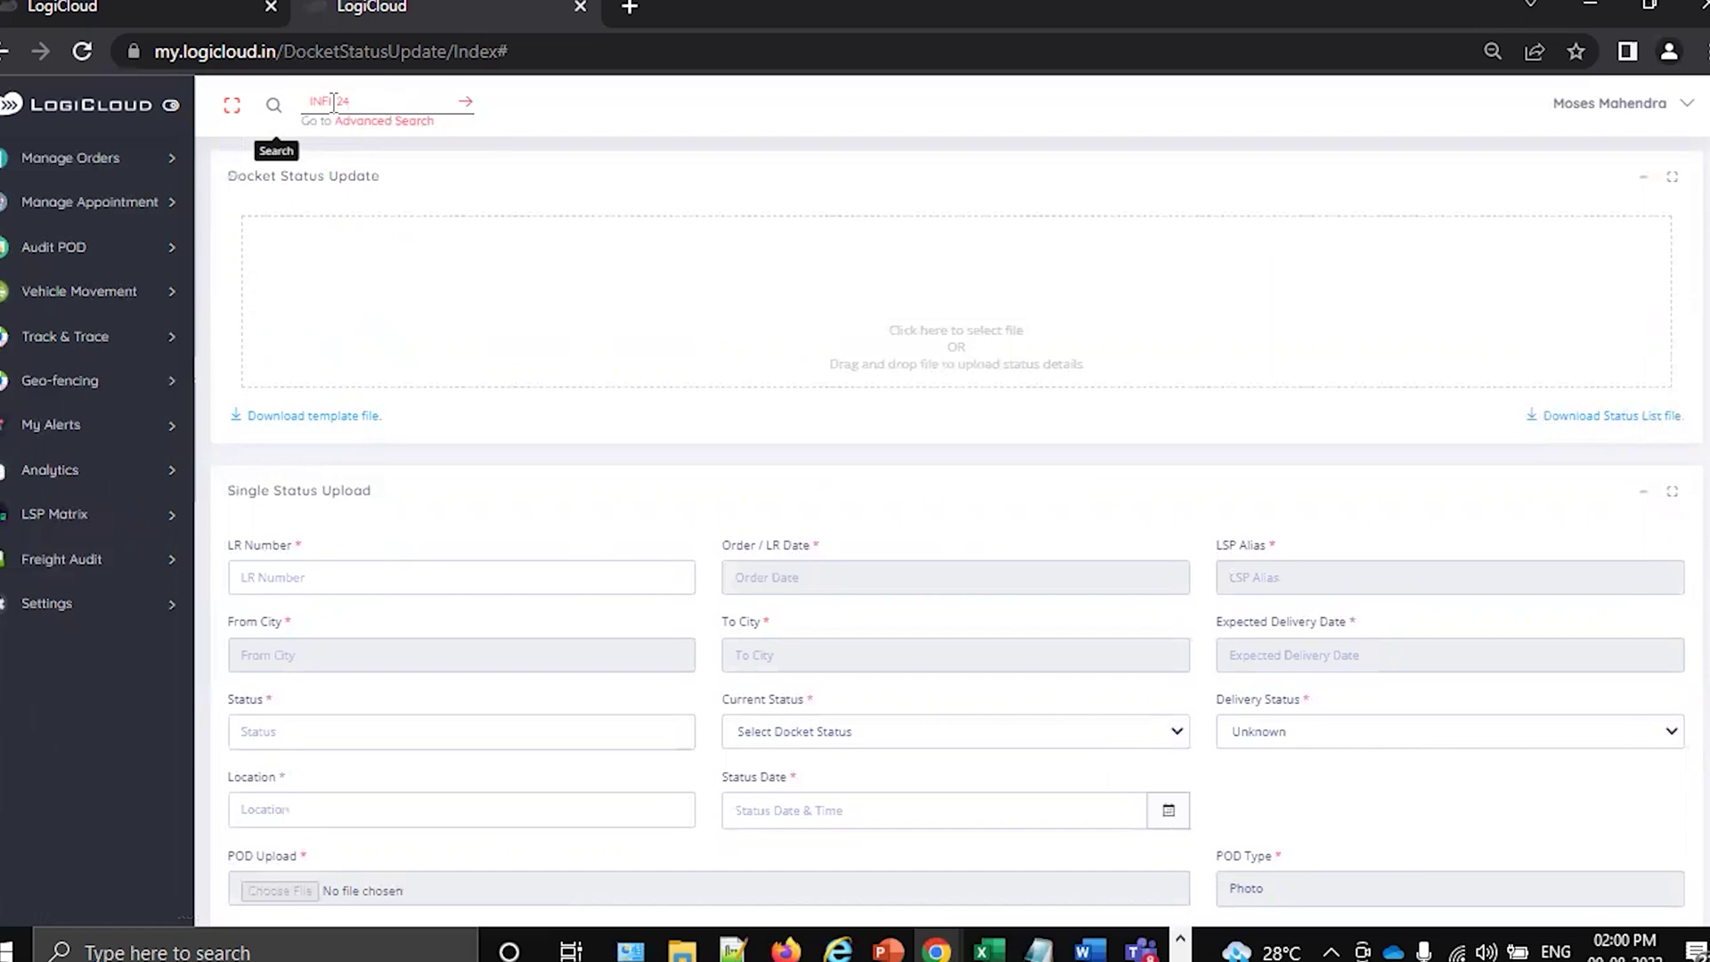
key(Return)
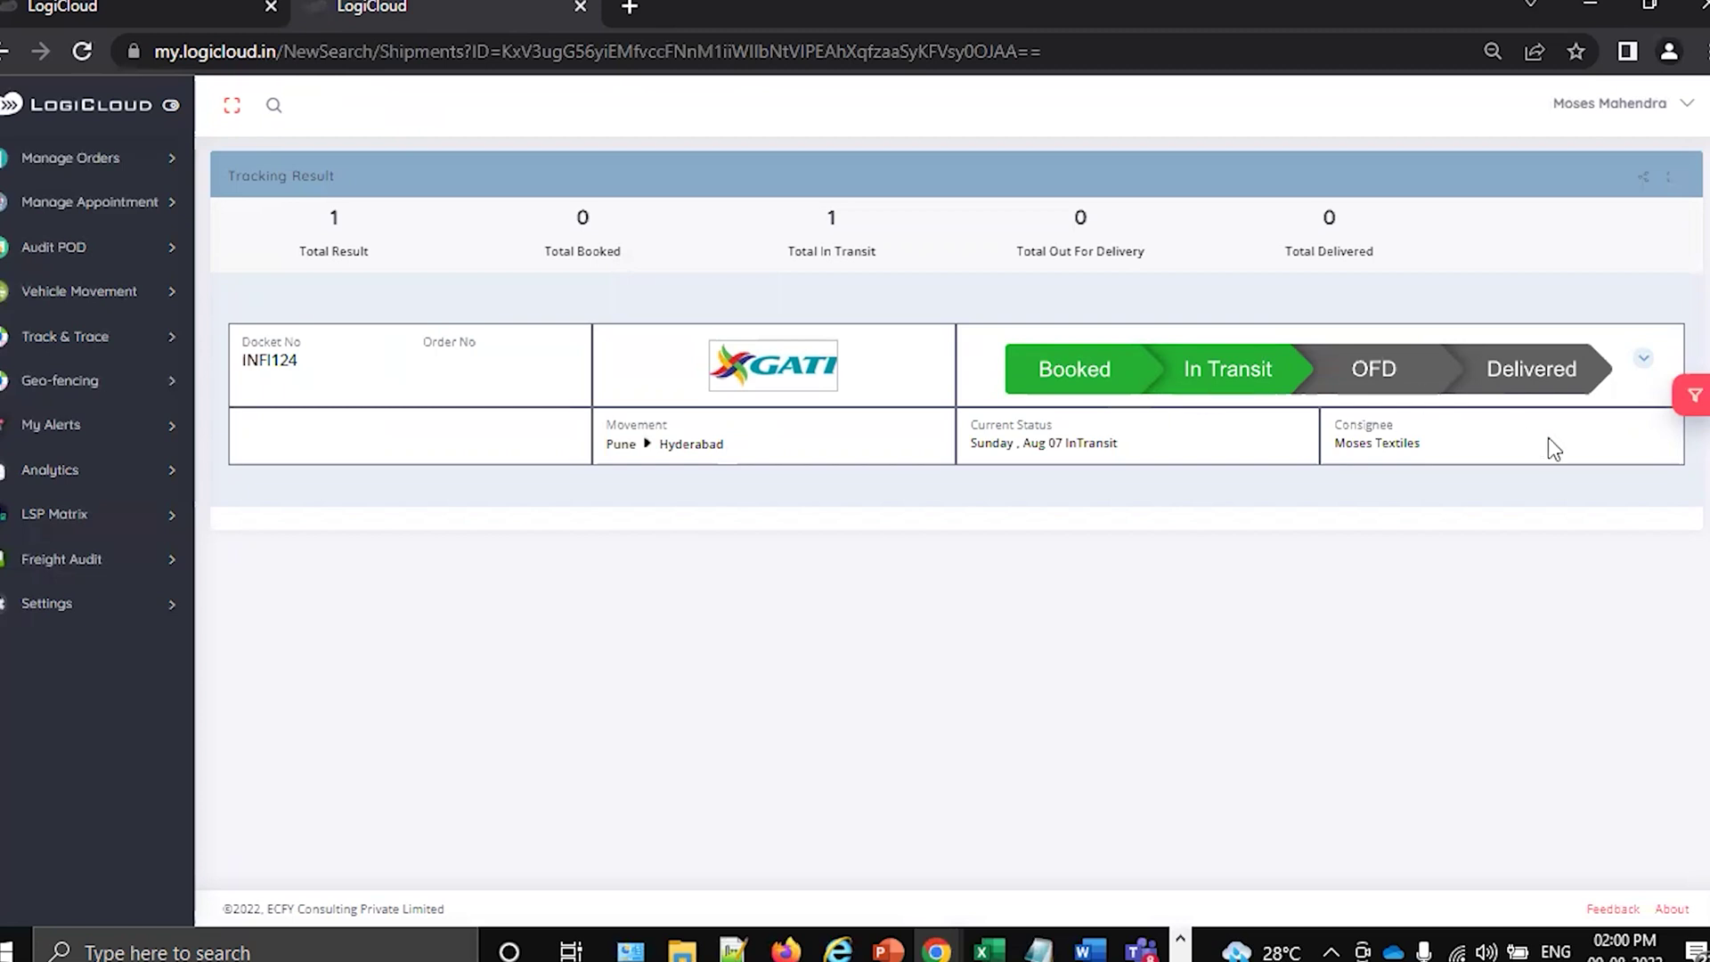
Review INFI124's Booked and InTransit history, then reopen the Single Status Upload form.
click(1648, 369)
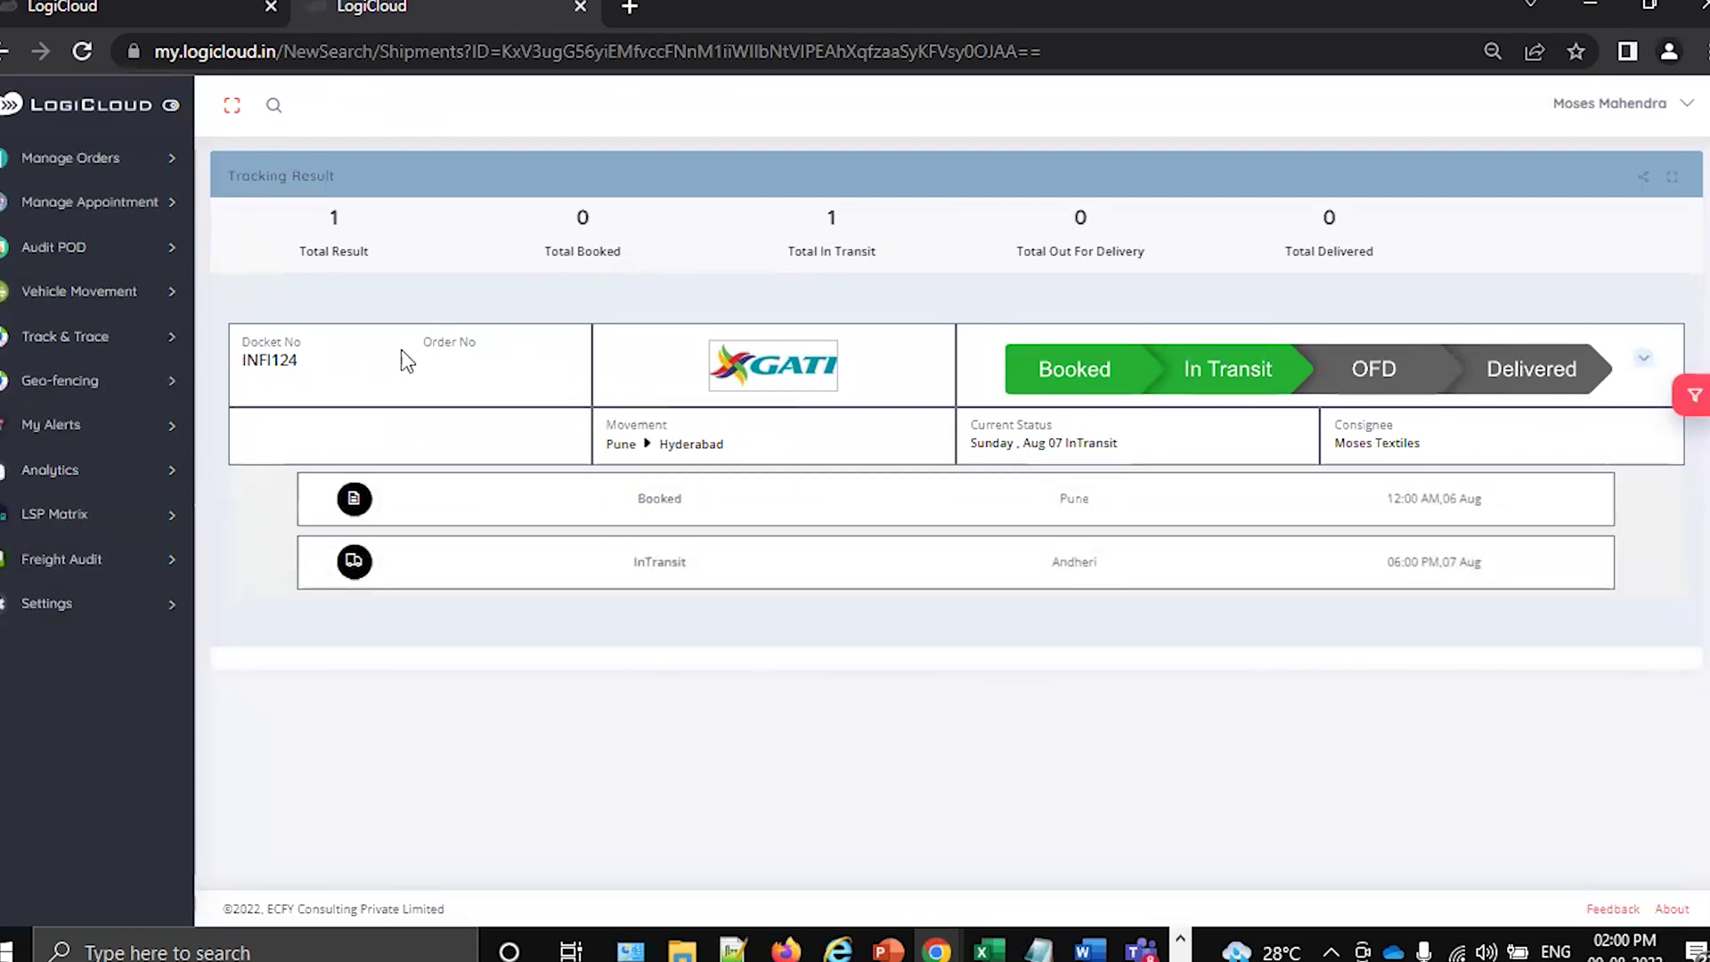
click(158, 166)
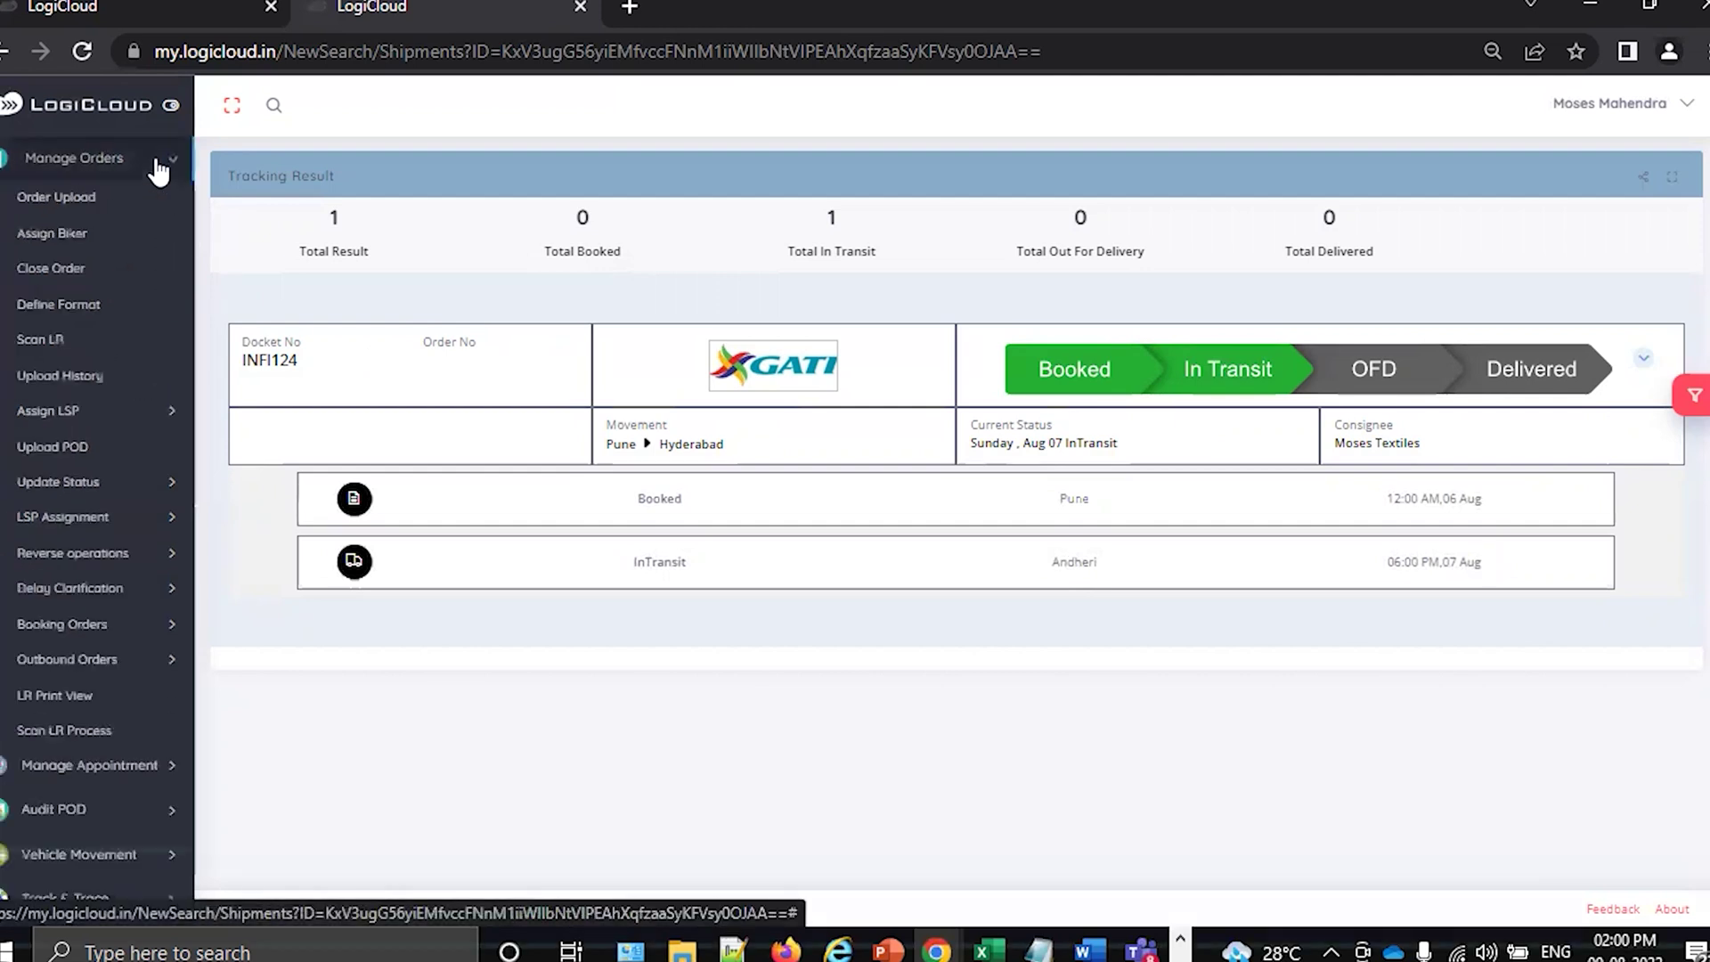
click(144, 483)
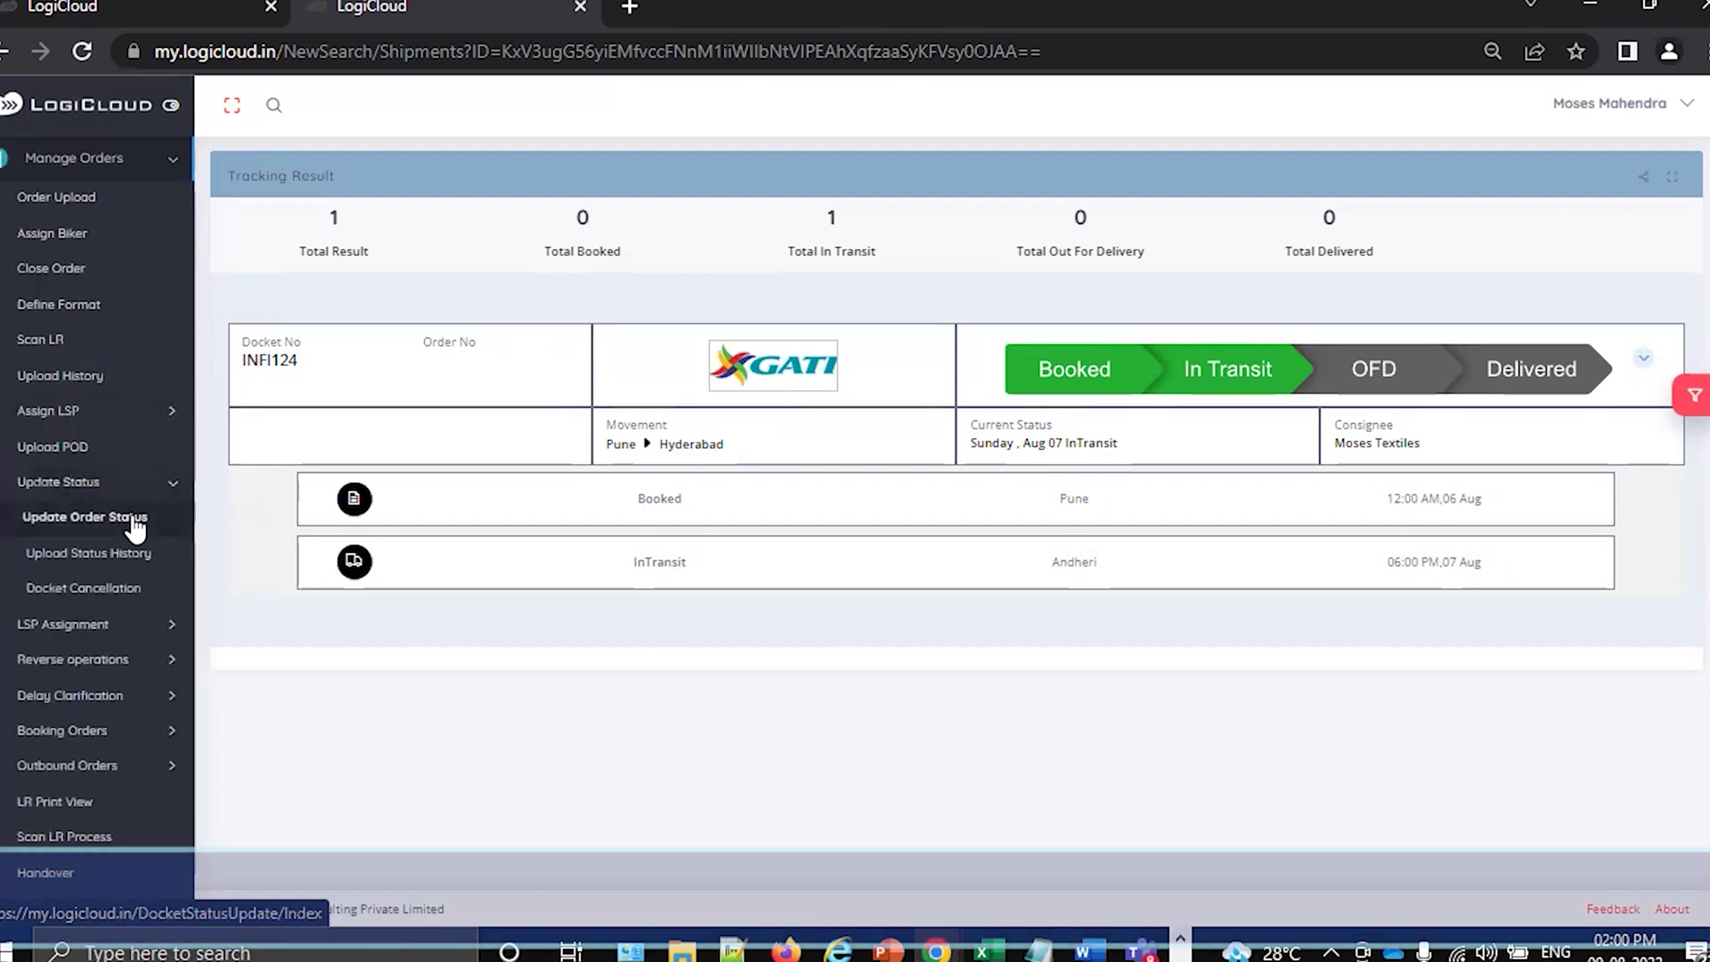
click(133, 522)
click(1644, 492)
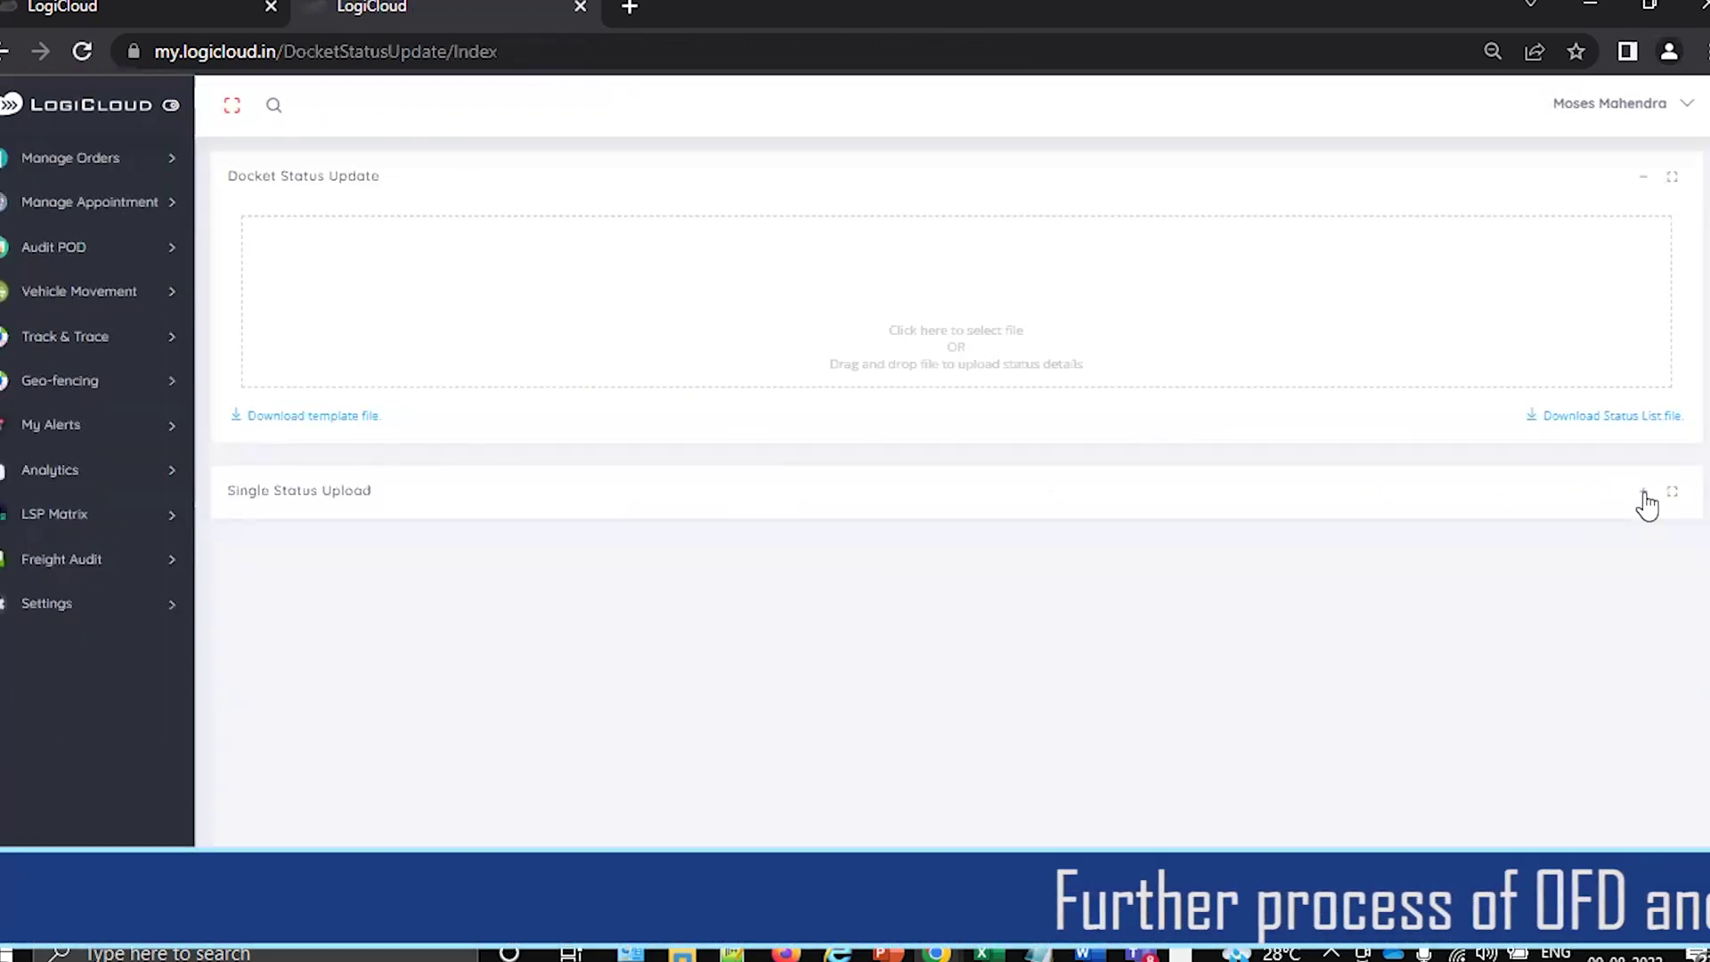
Load INFI124, set status OutForDelivery and replace location Andheri with Mira Road.
click(462, 578)
text(INF124)
click(562, 551)
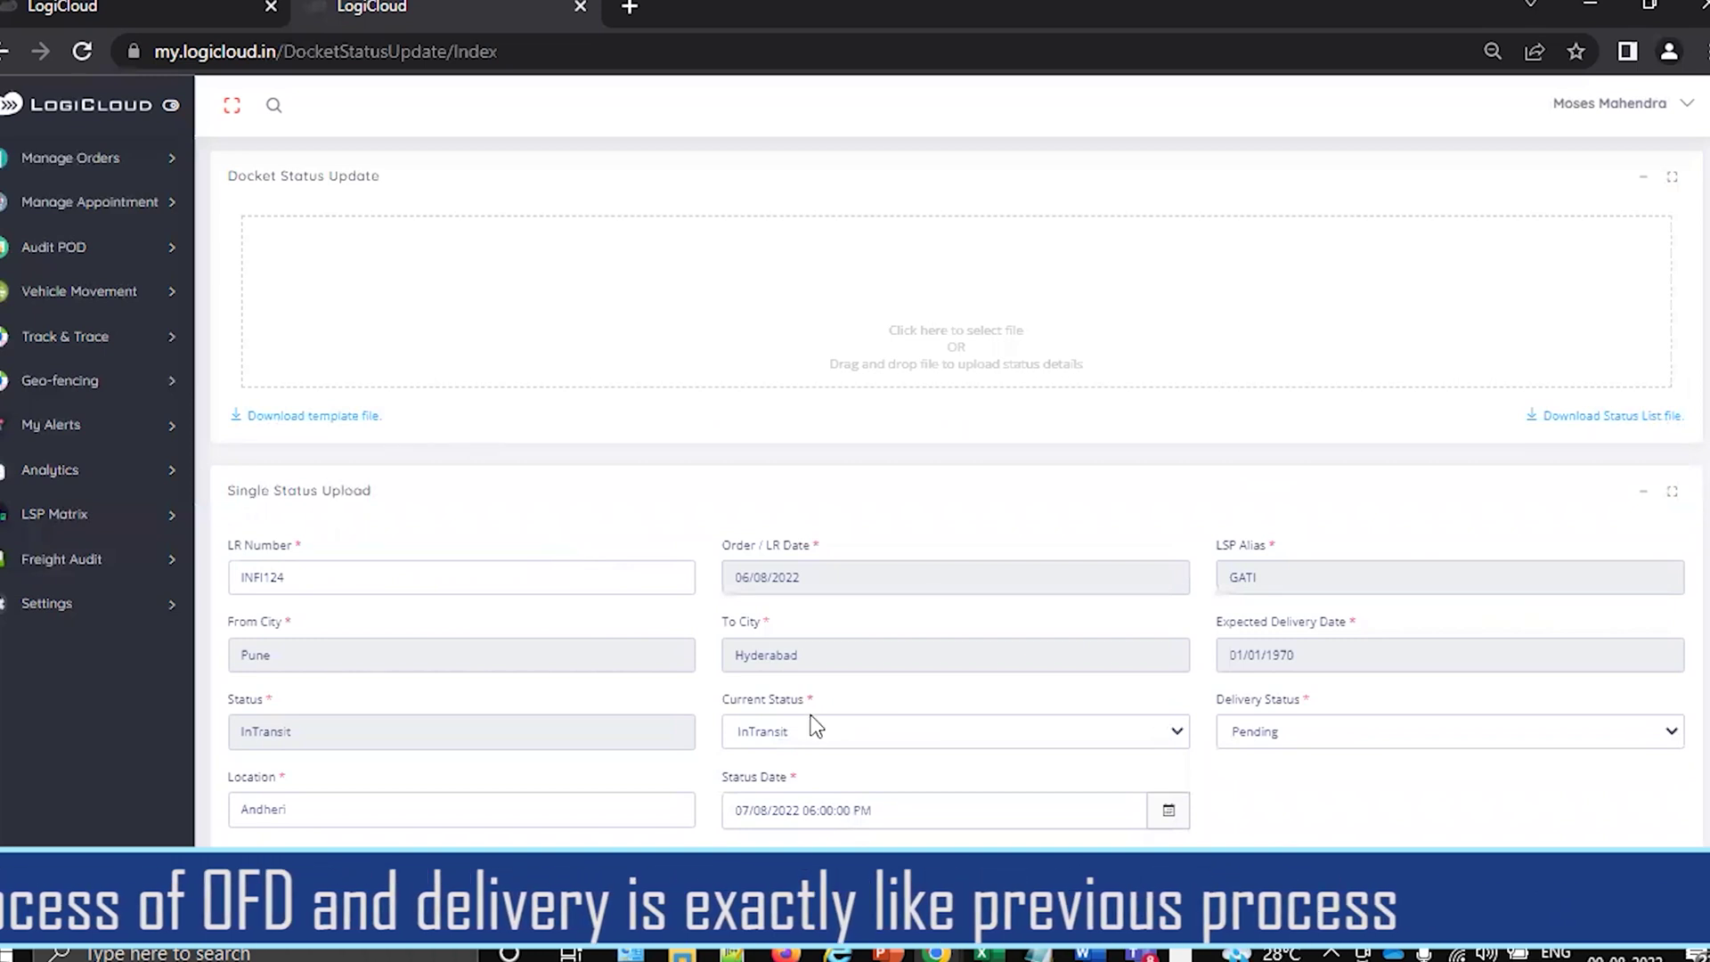
click(794, 737)
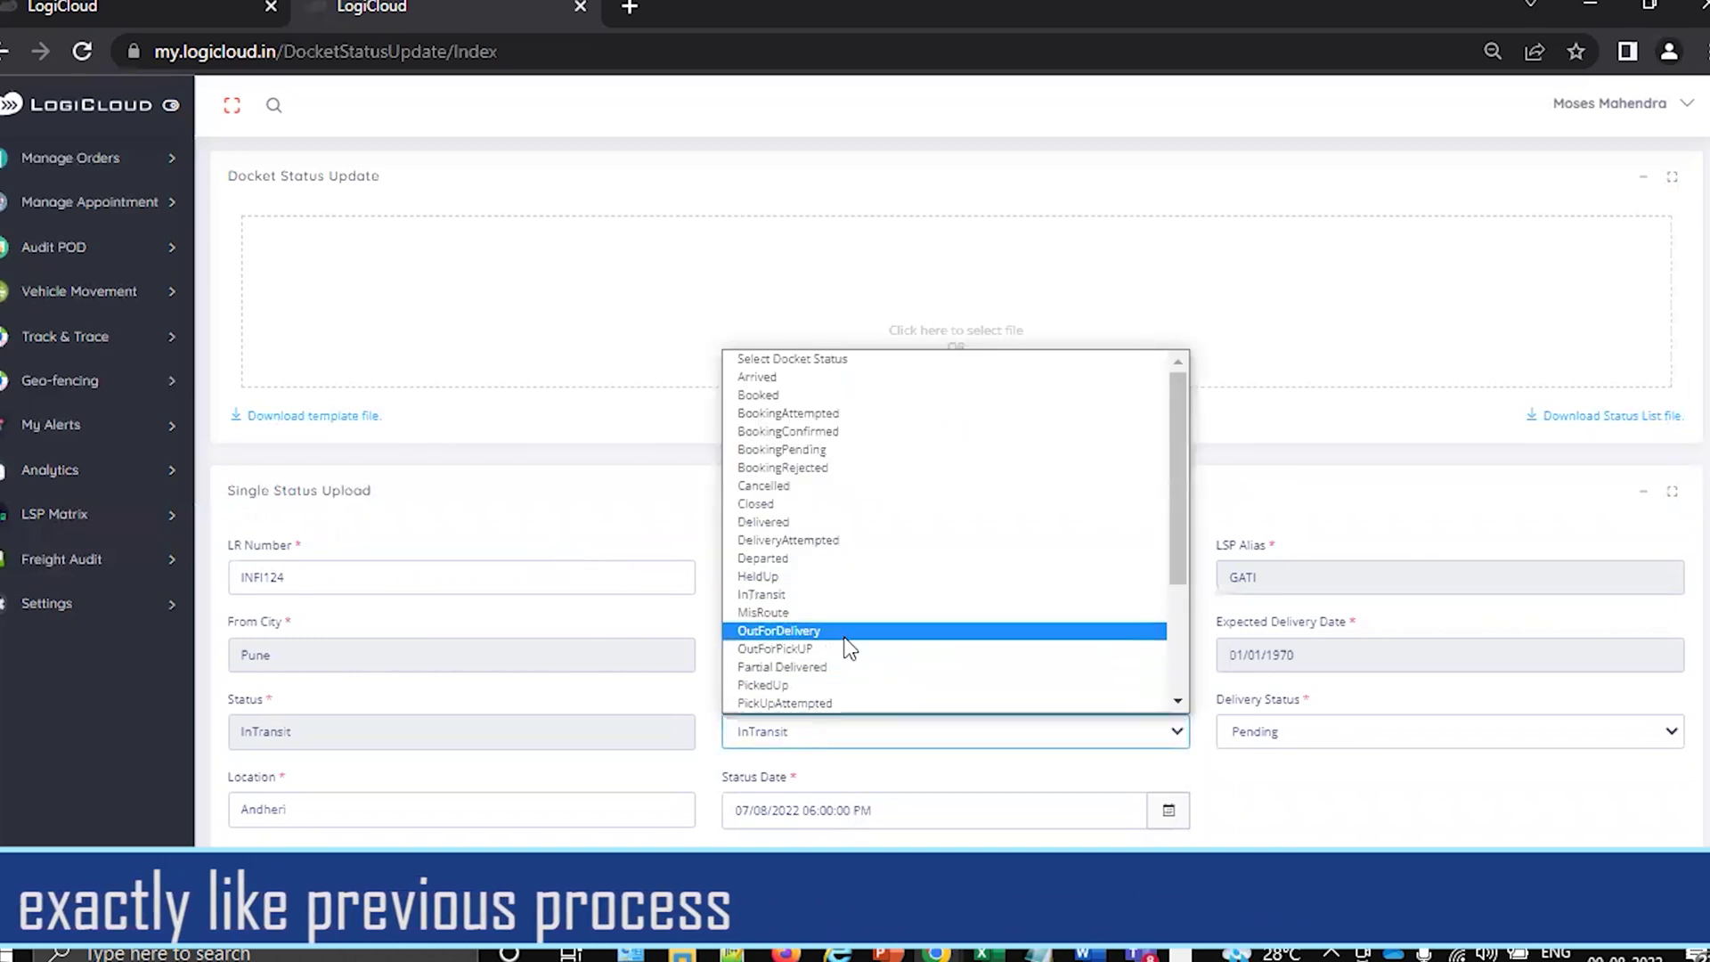
click(844, 630)
click(525, 811)
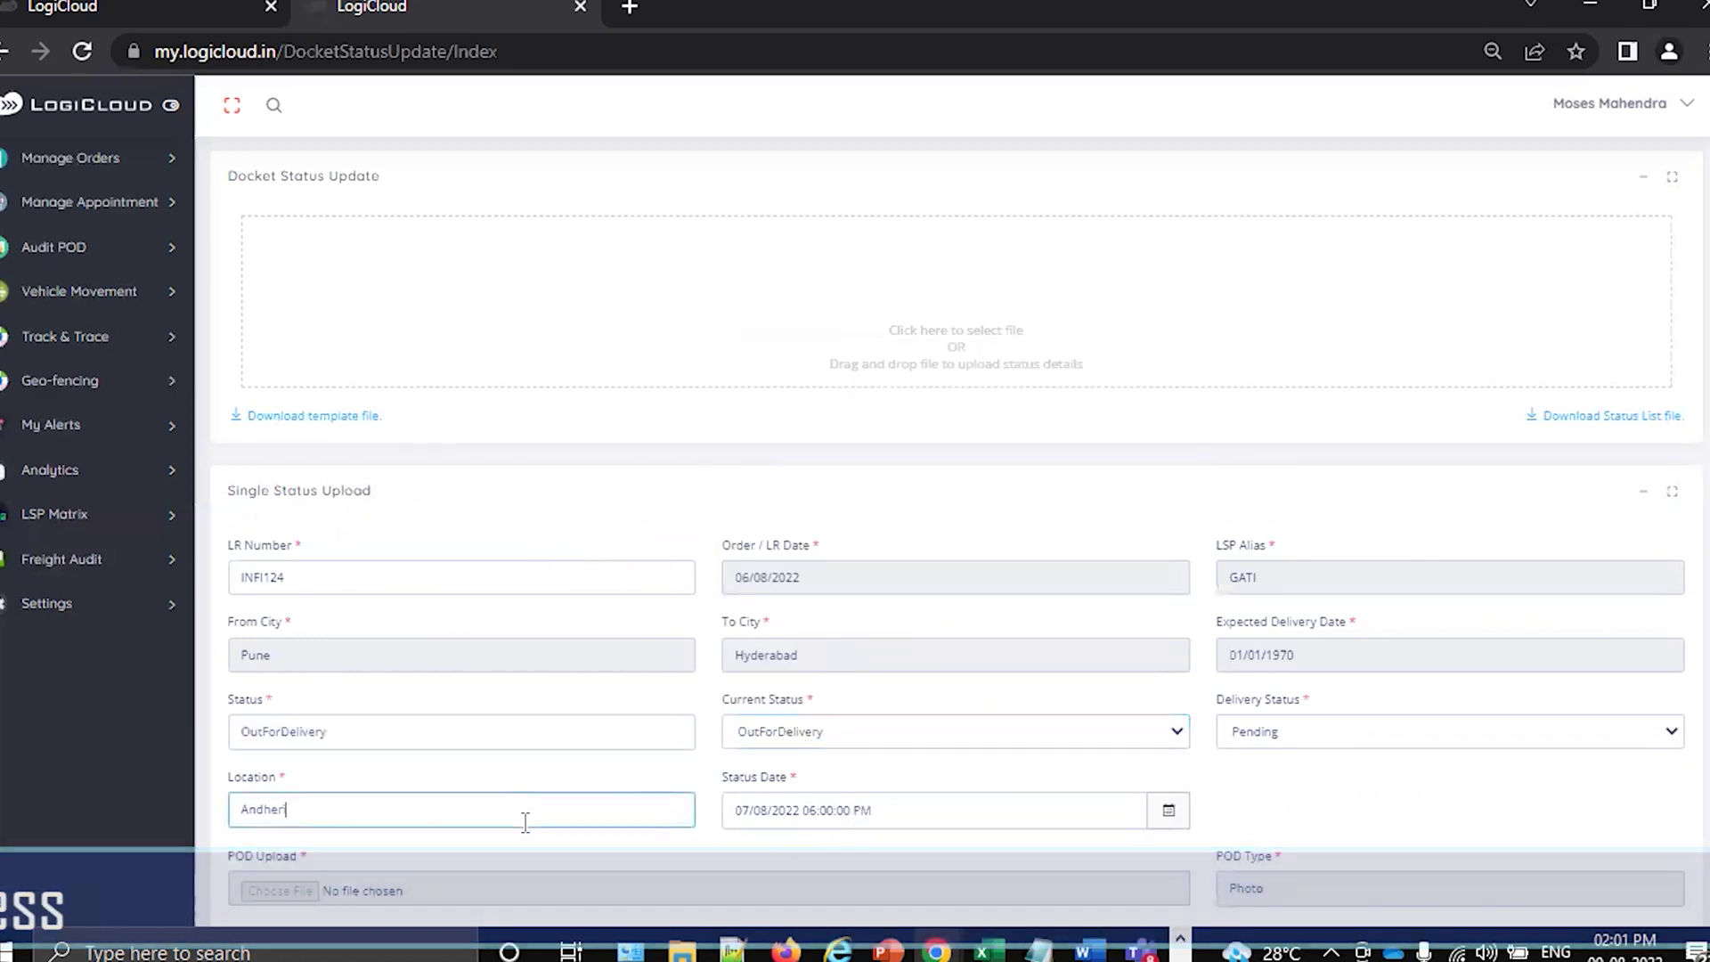
key(ctrl+a)
key(BackSpace)
text(Mira)
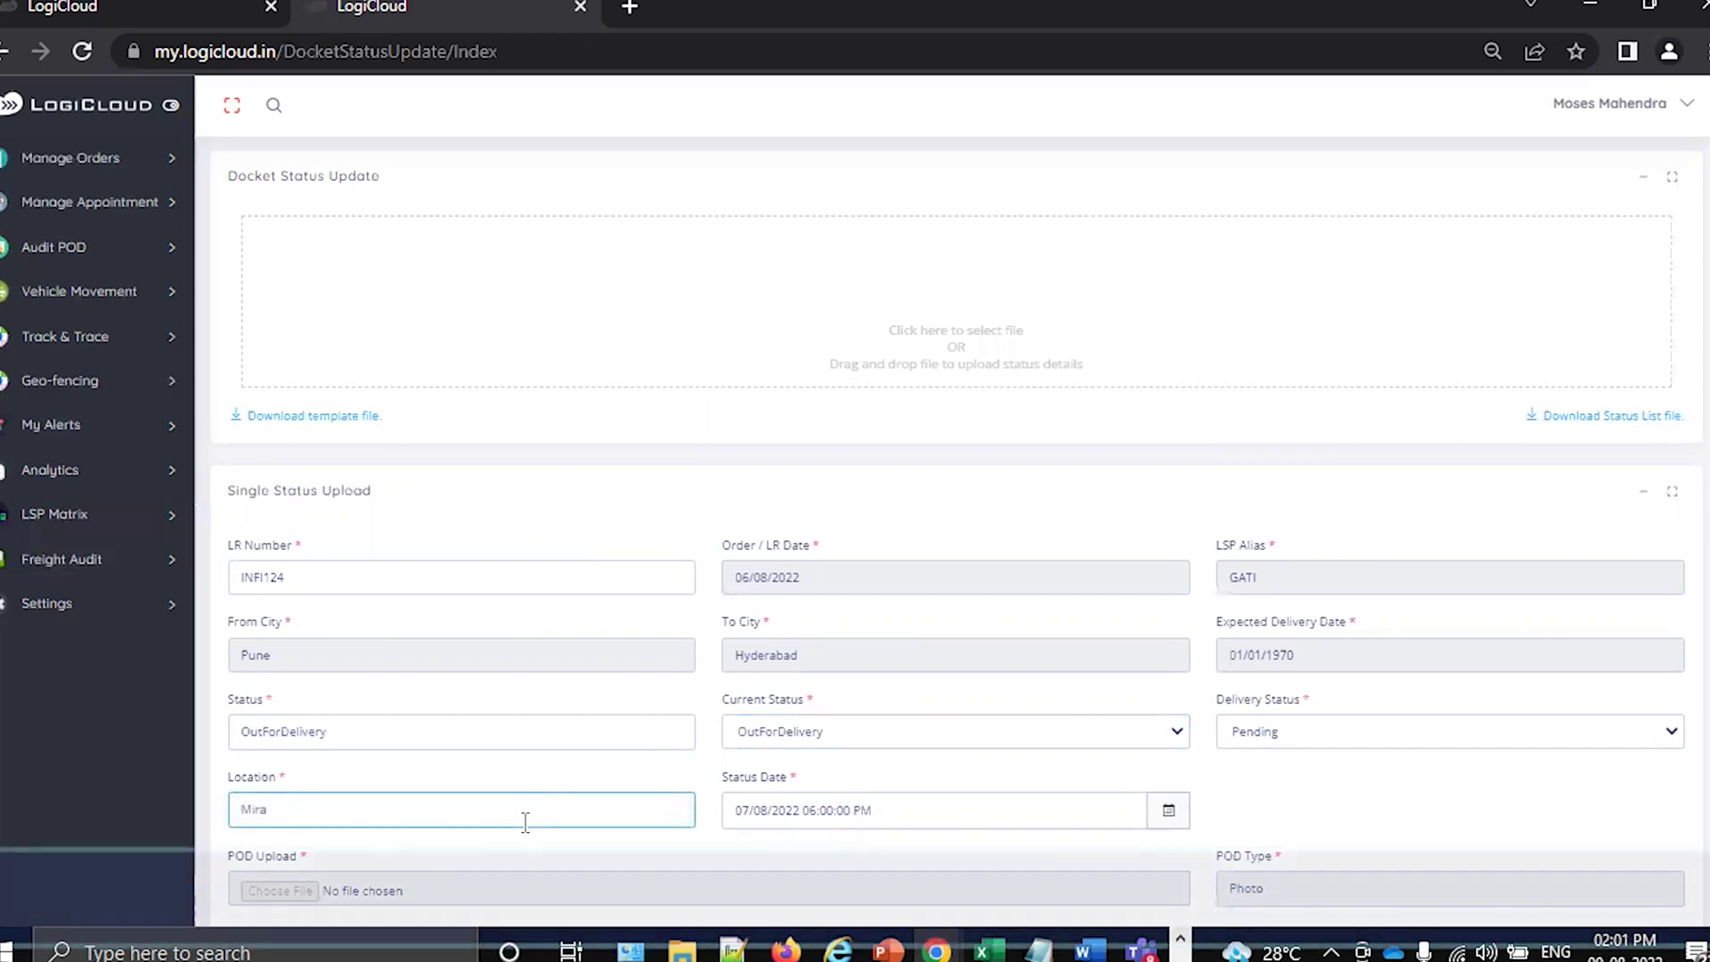
text( ROAD)
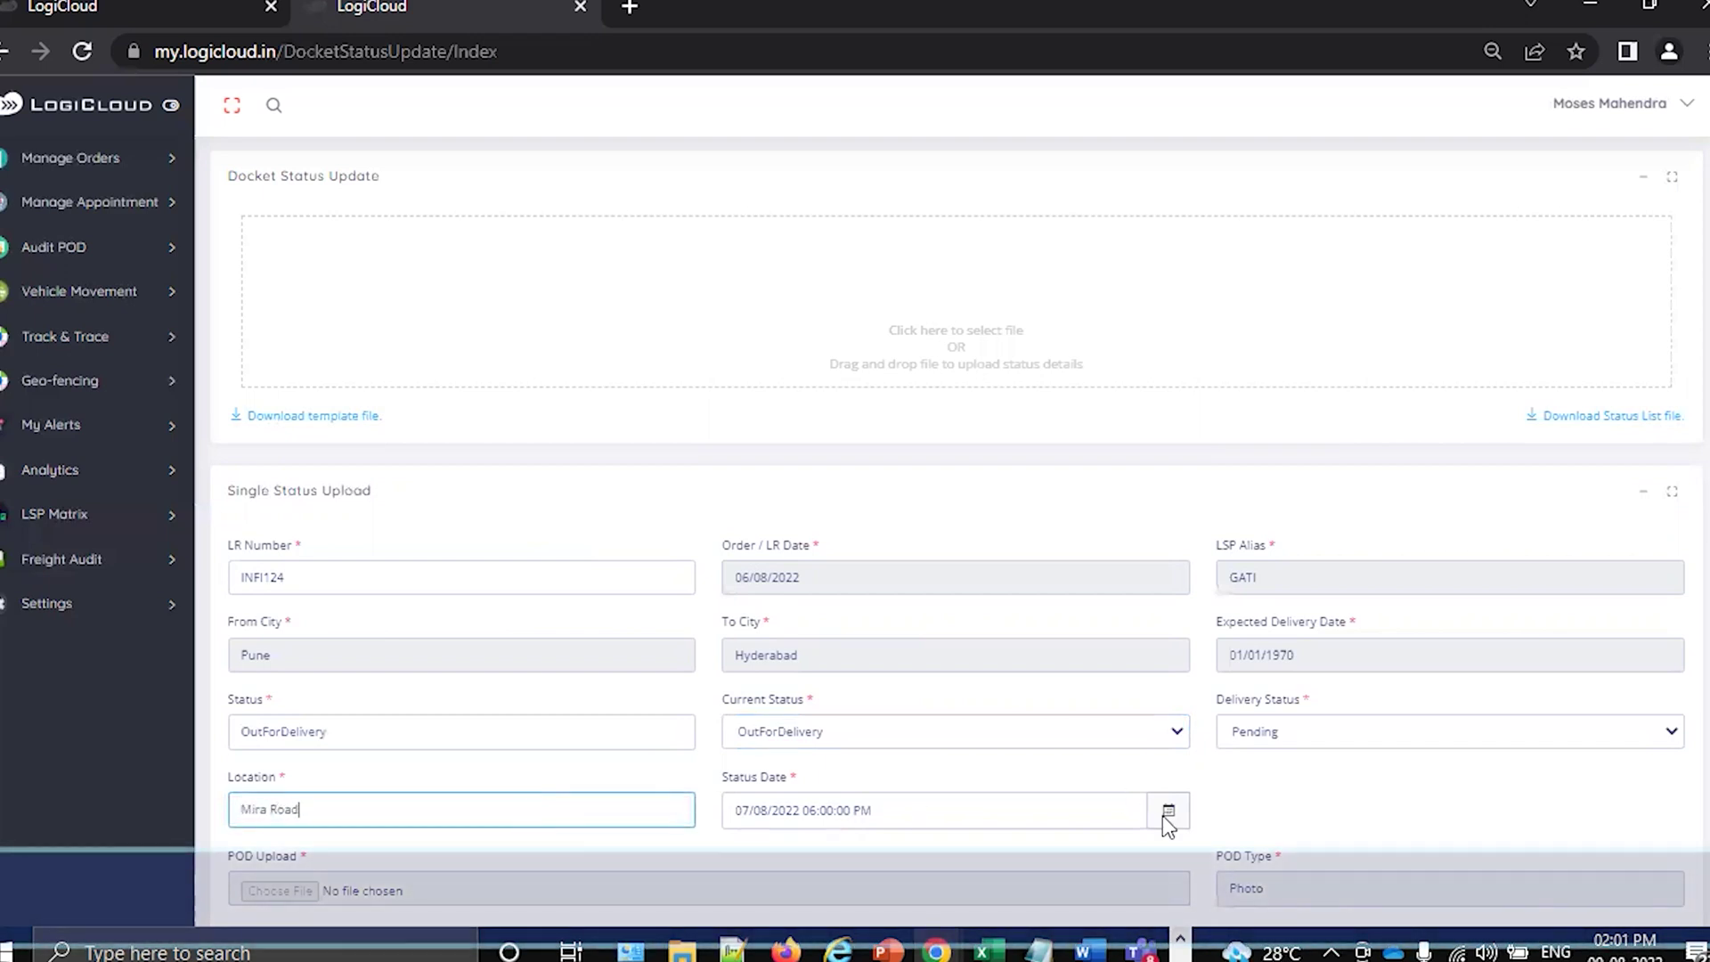
Date the update 08/08/2022 11:00 AM and save the OutForDelivery status.
click(963, 811)
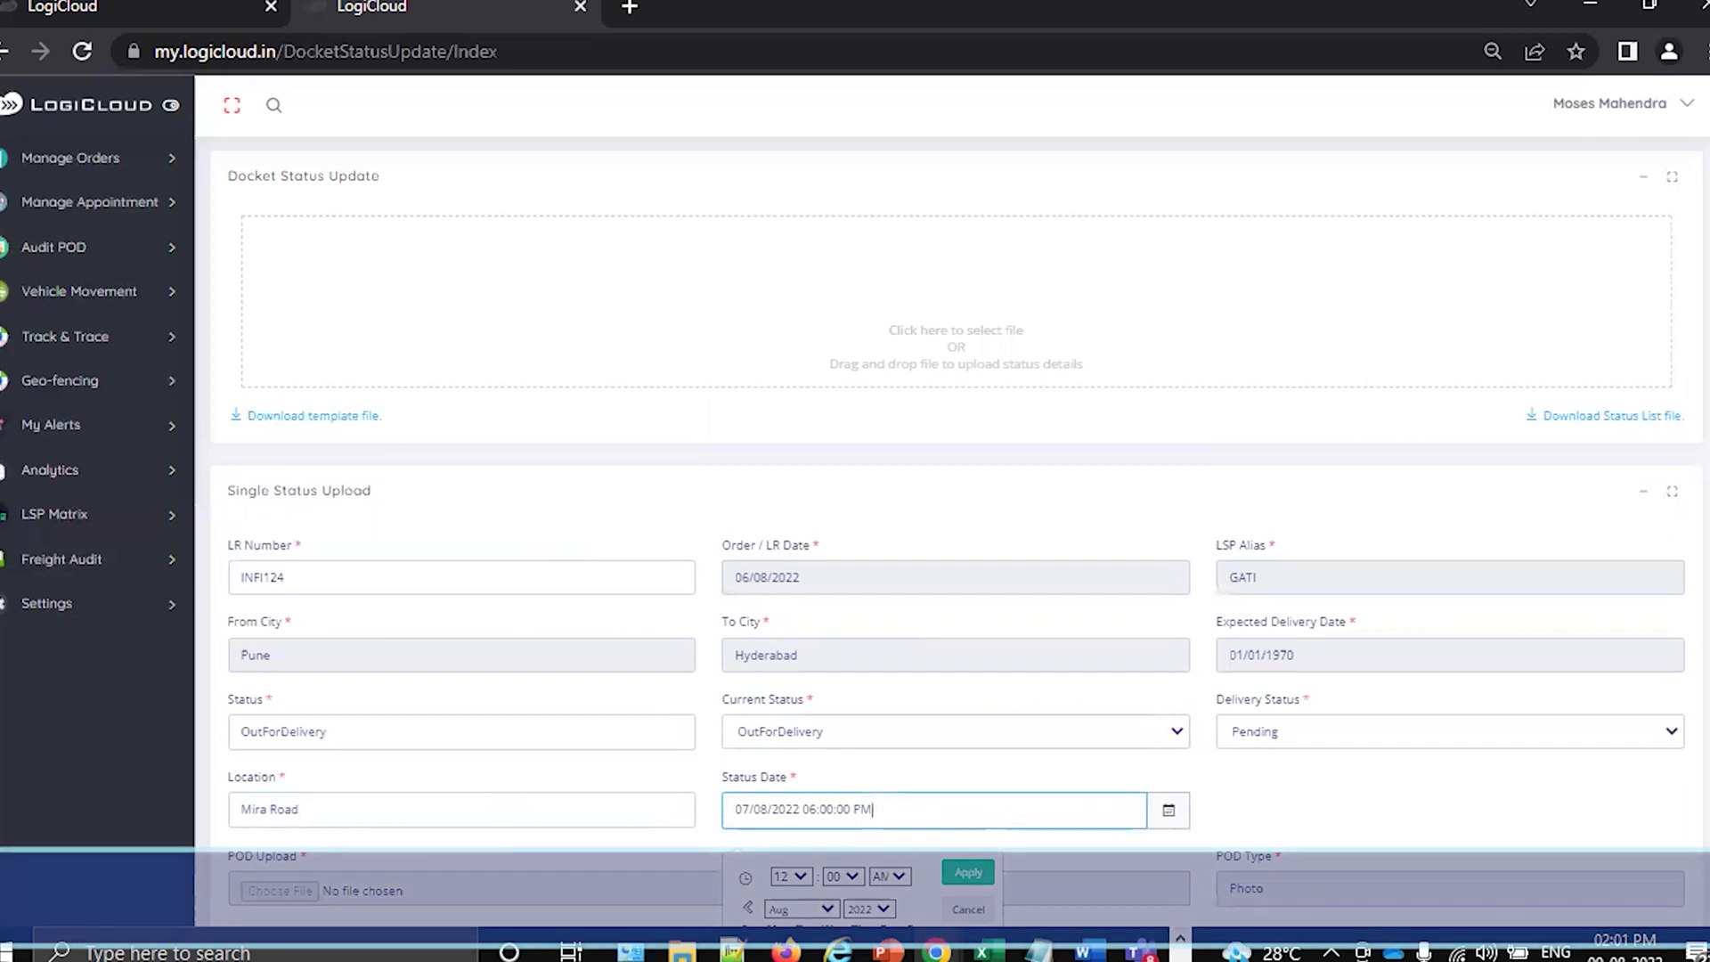
scroll(962, 811, down, 1)
click(801, 838)
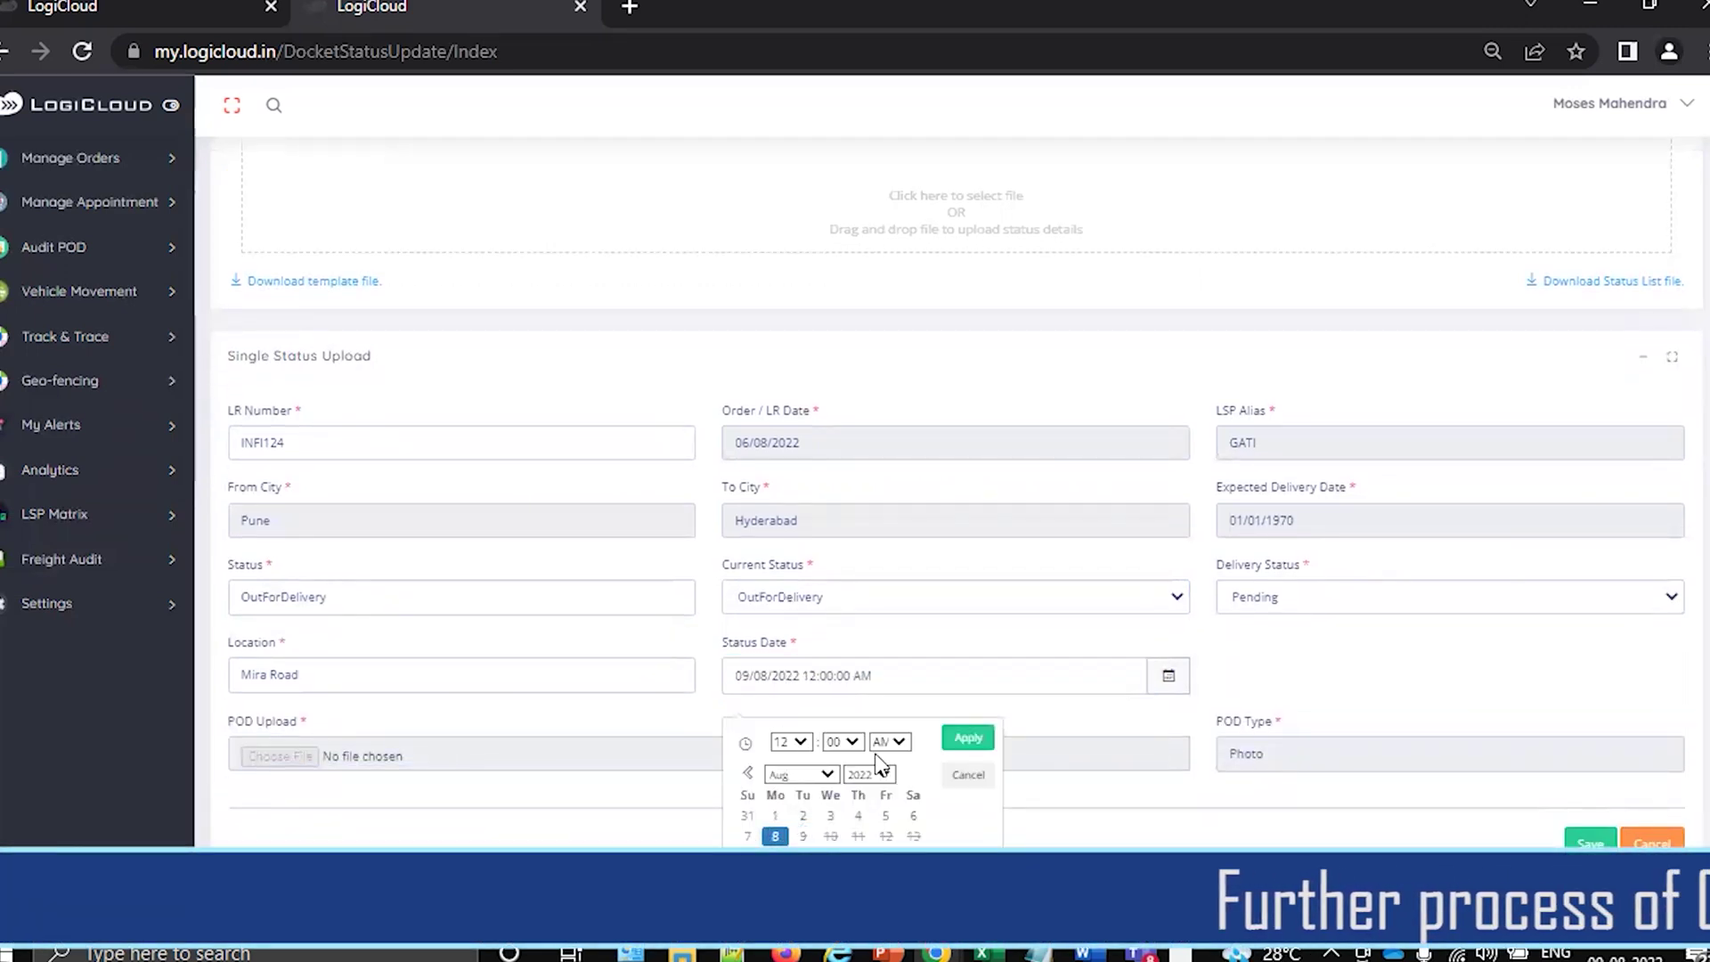
click(788, 742)
click(967, 740)
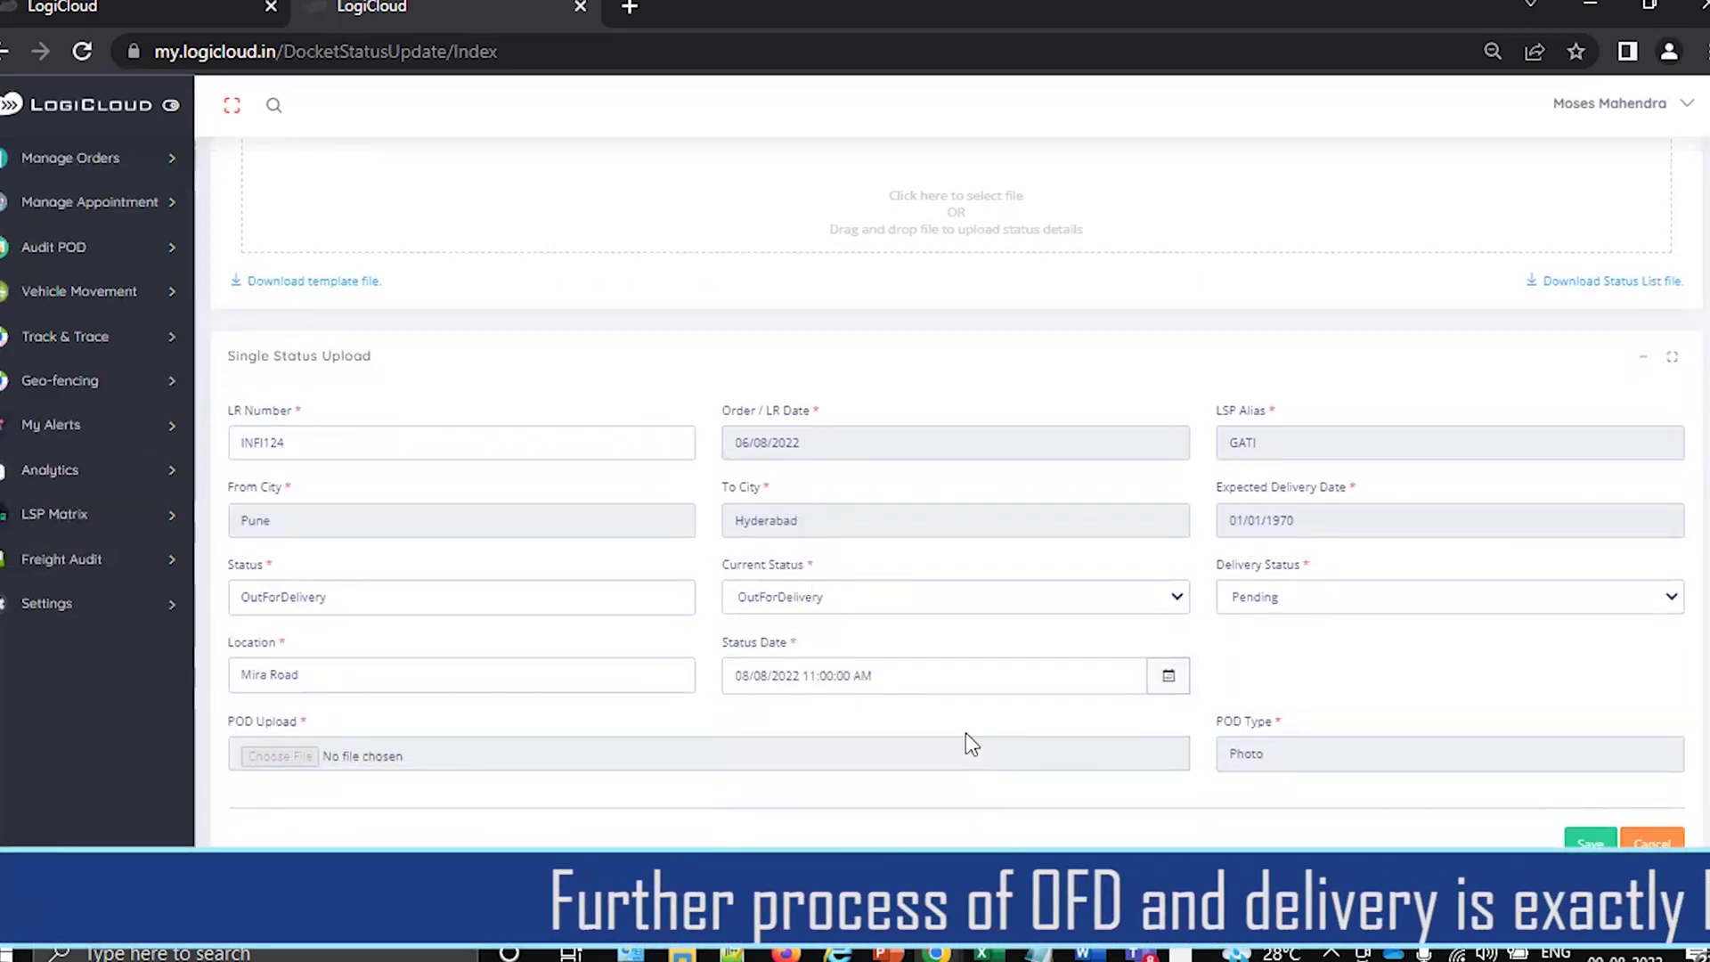
click(1592, 840)
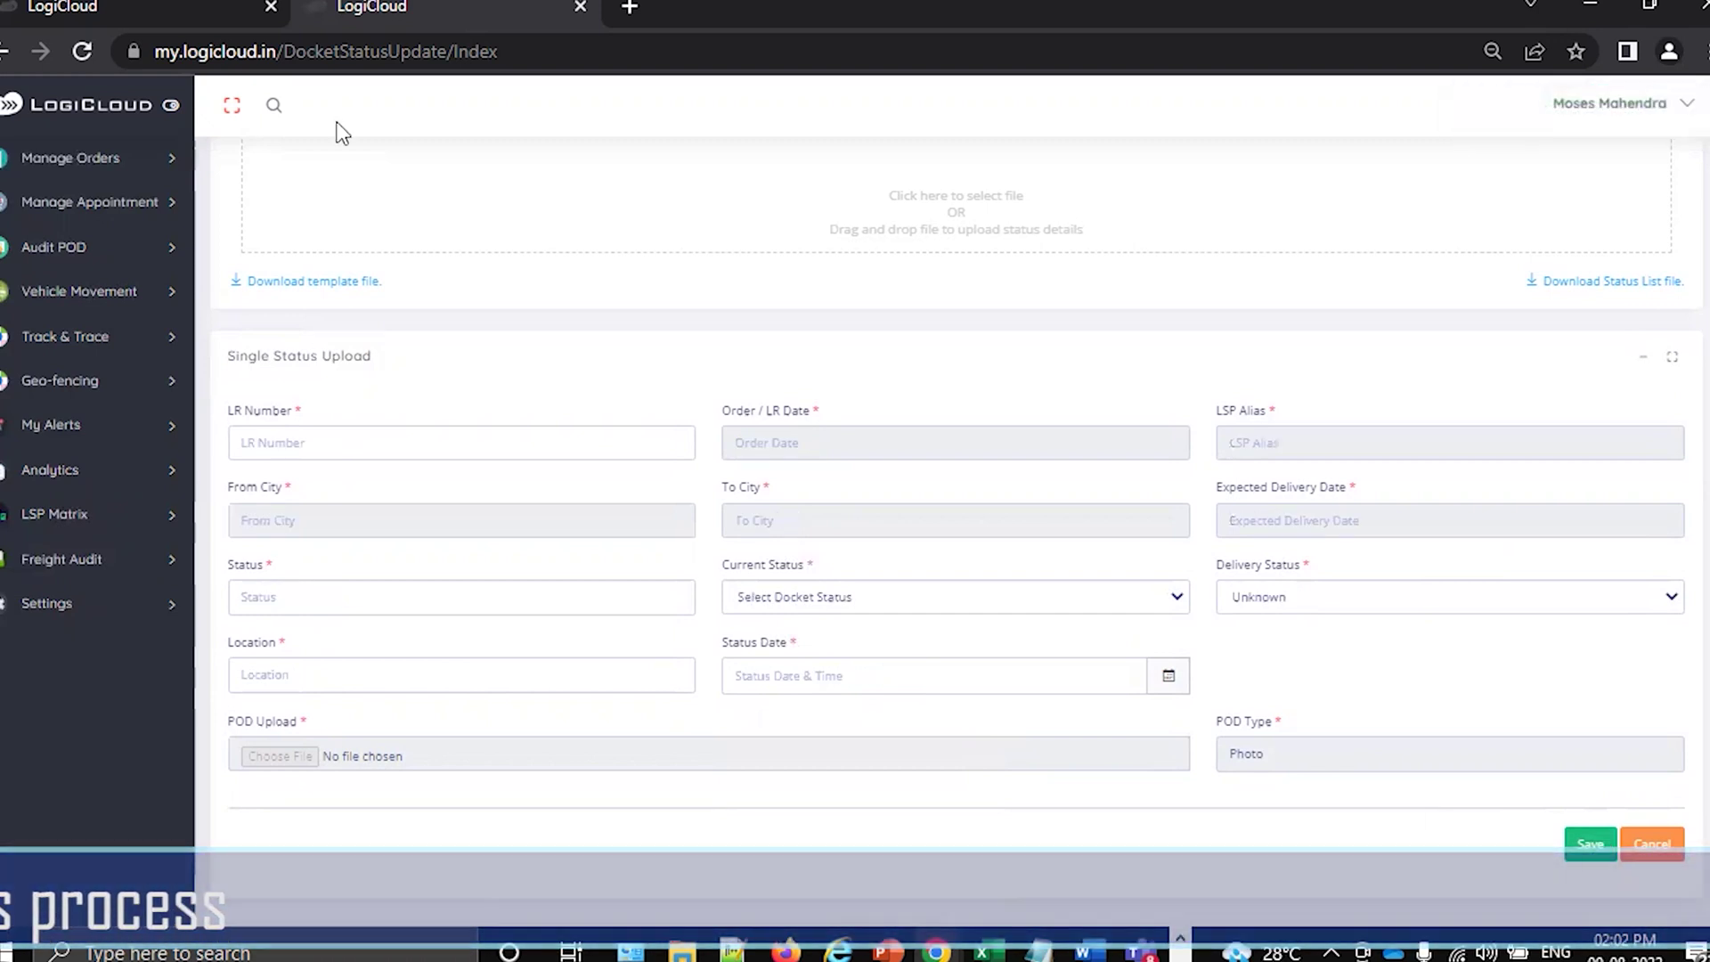
click(273, 104)
click(351, 99)
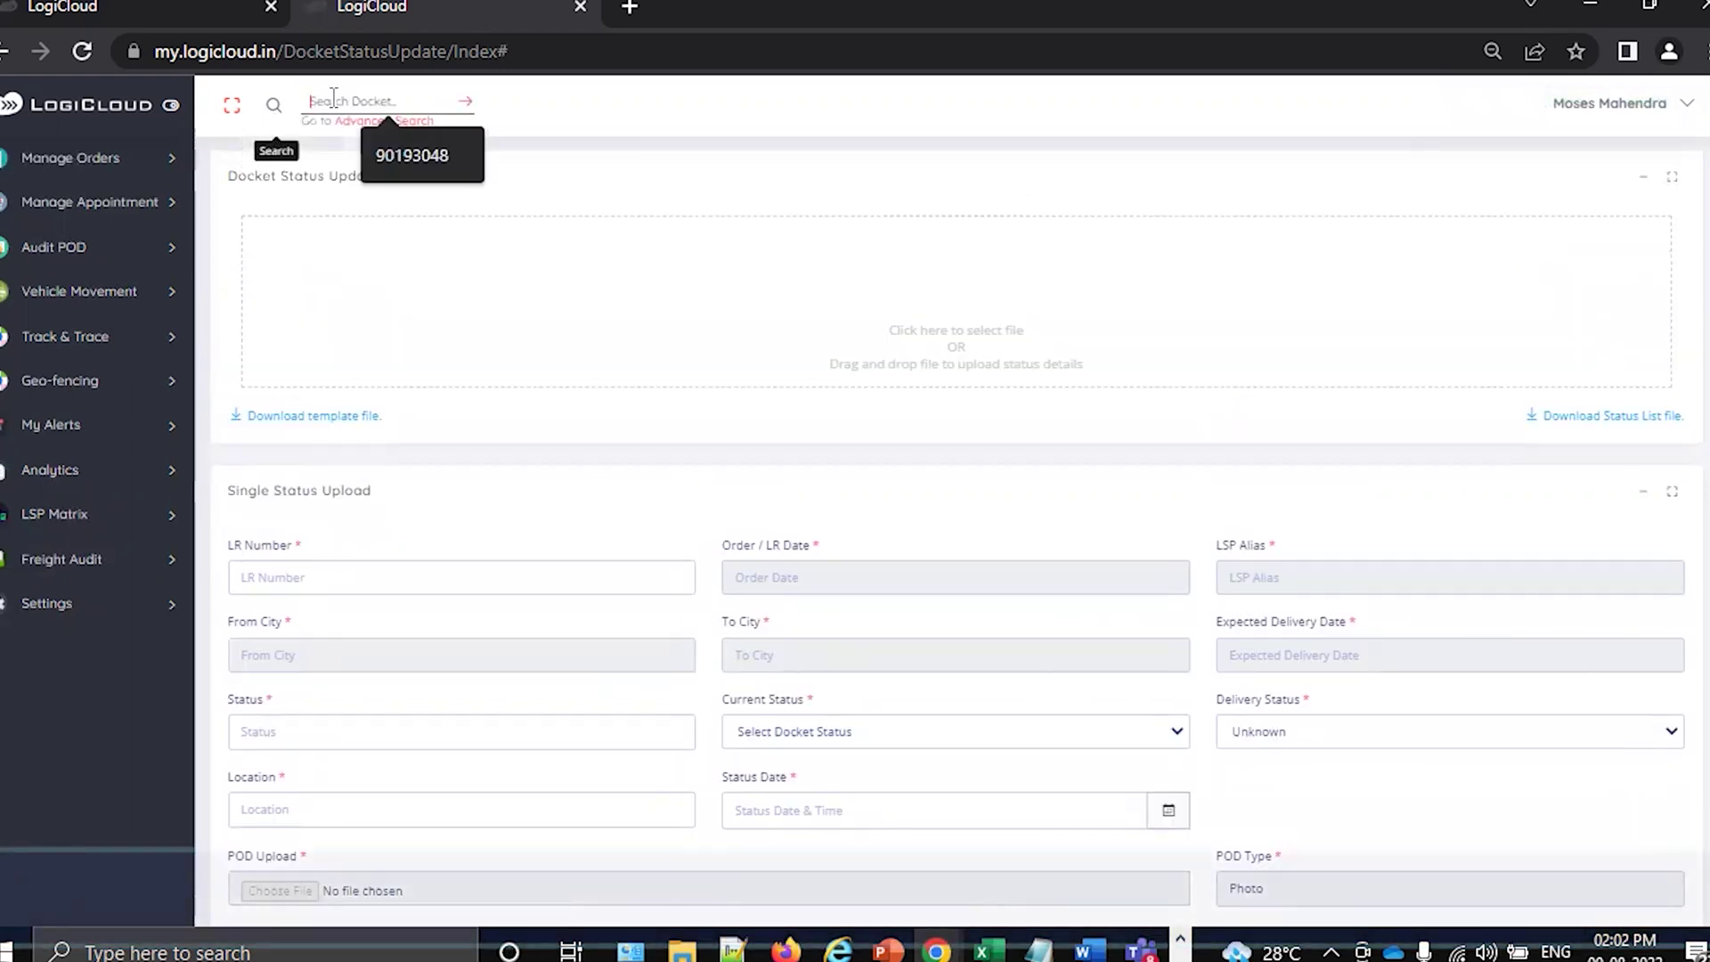
text(90193048)
key(Return)
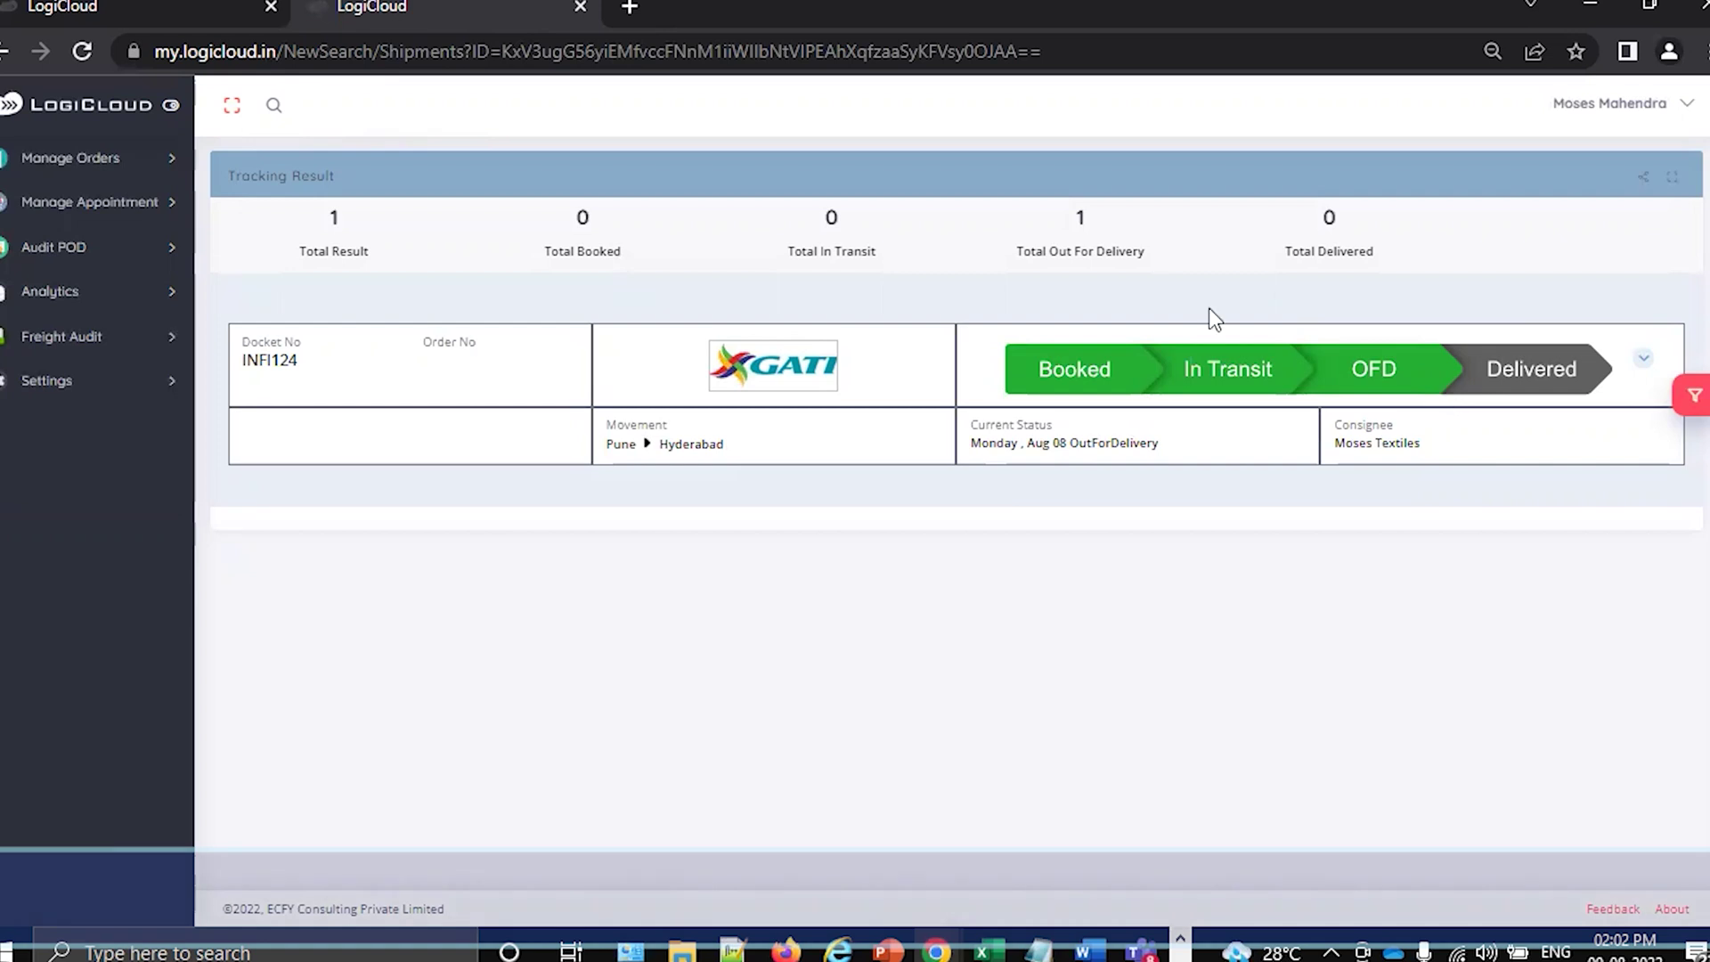
click(71, 159)
click(159, 307)
Load docket INFI124 into Single Status Upload and choose Delivered as its current status.
click(84, 339)
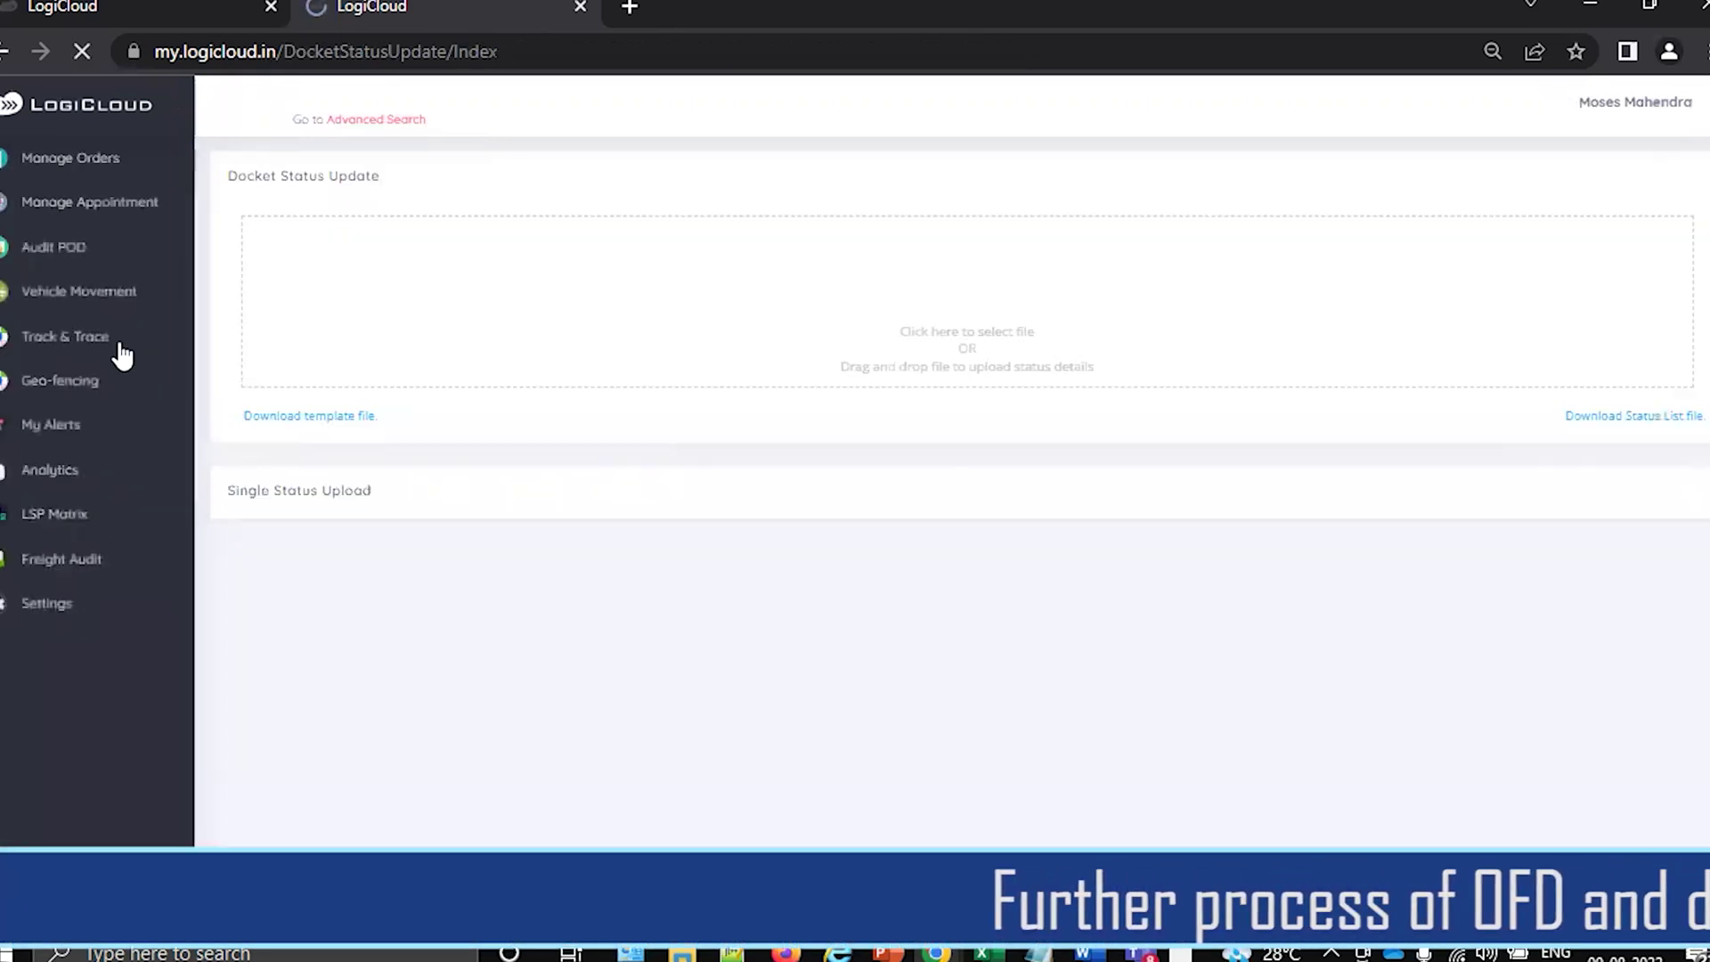
click(1644, 491)
click(460, 577)
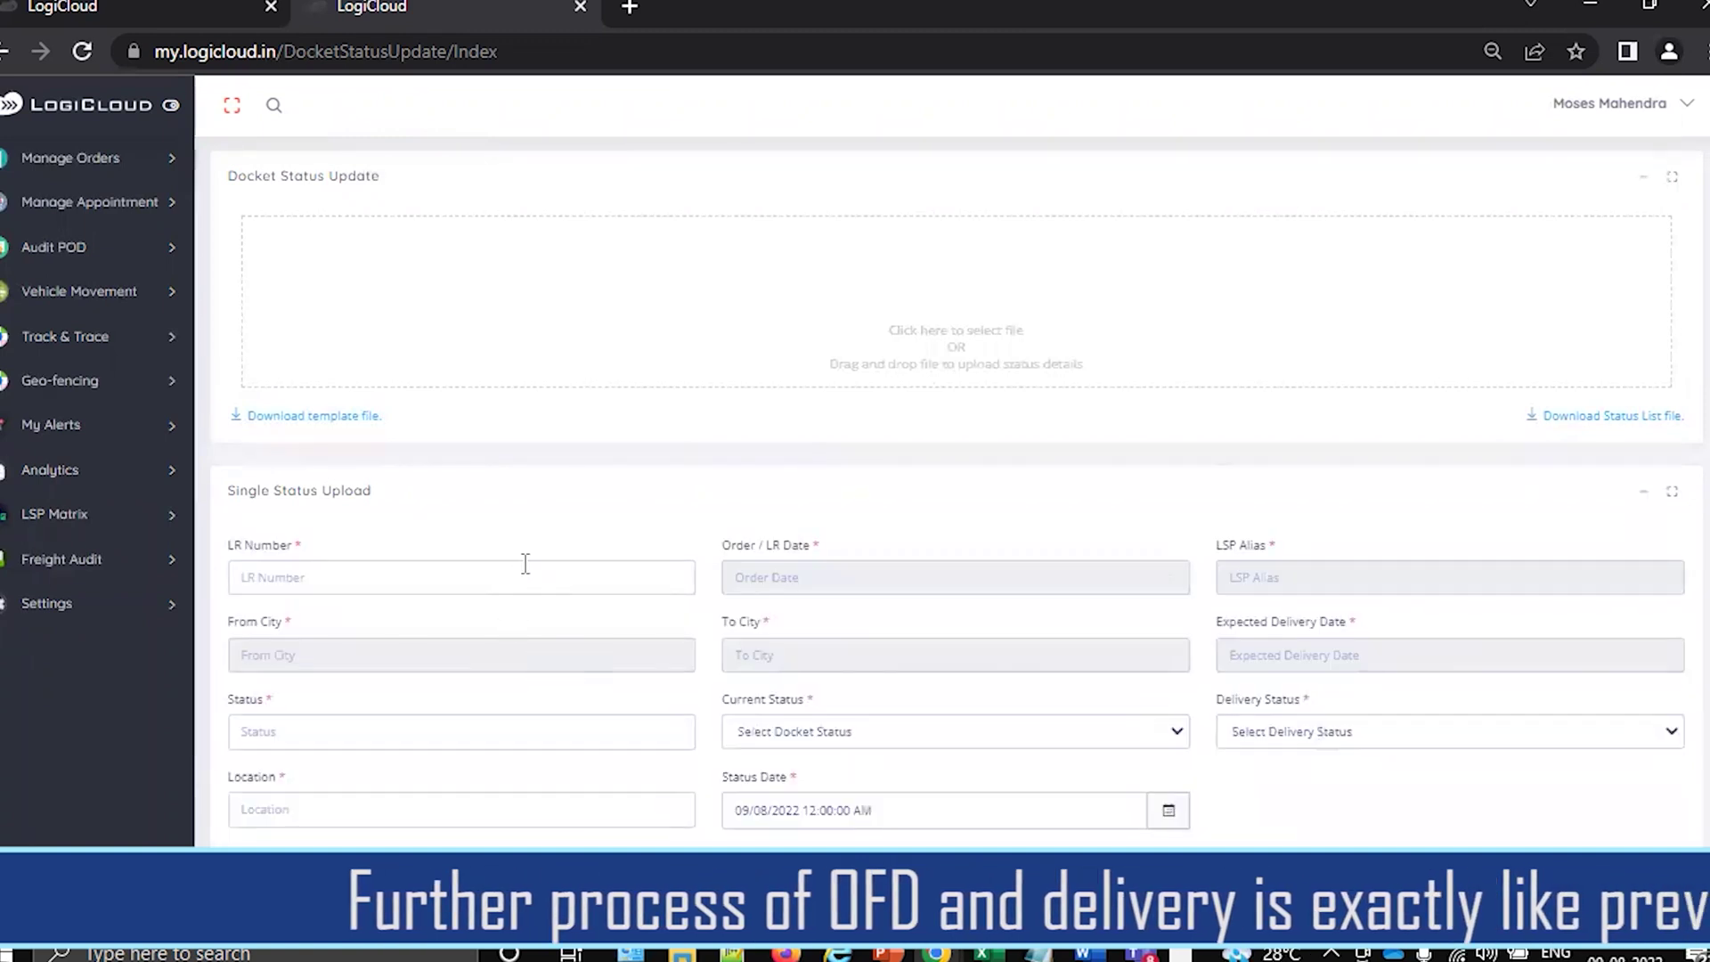
text(INFI124)
click(683, 489)
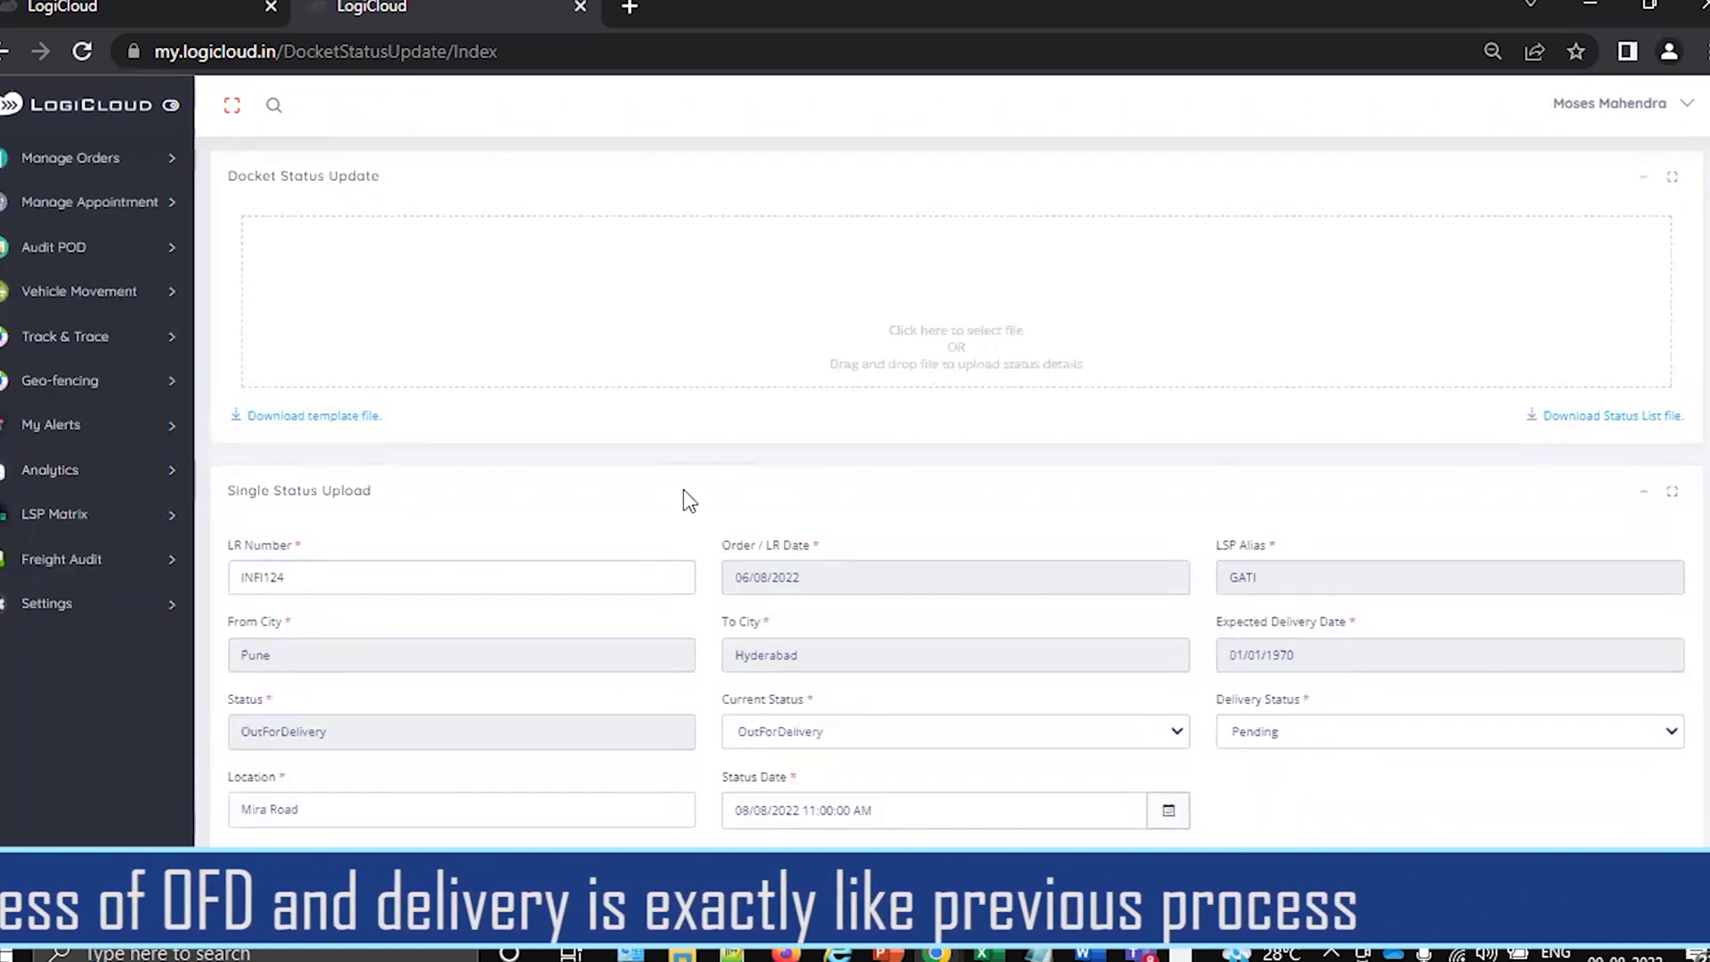
click(956, 732)
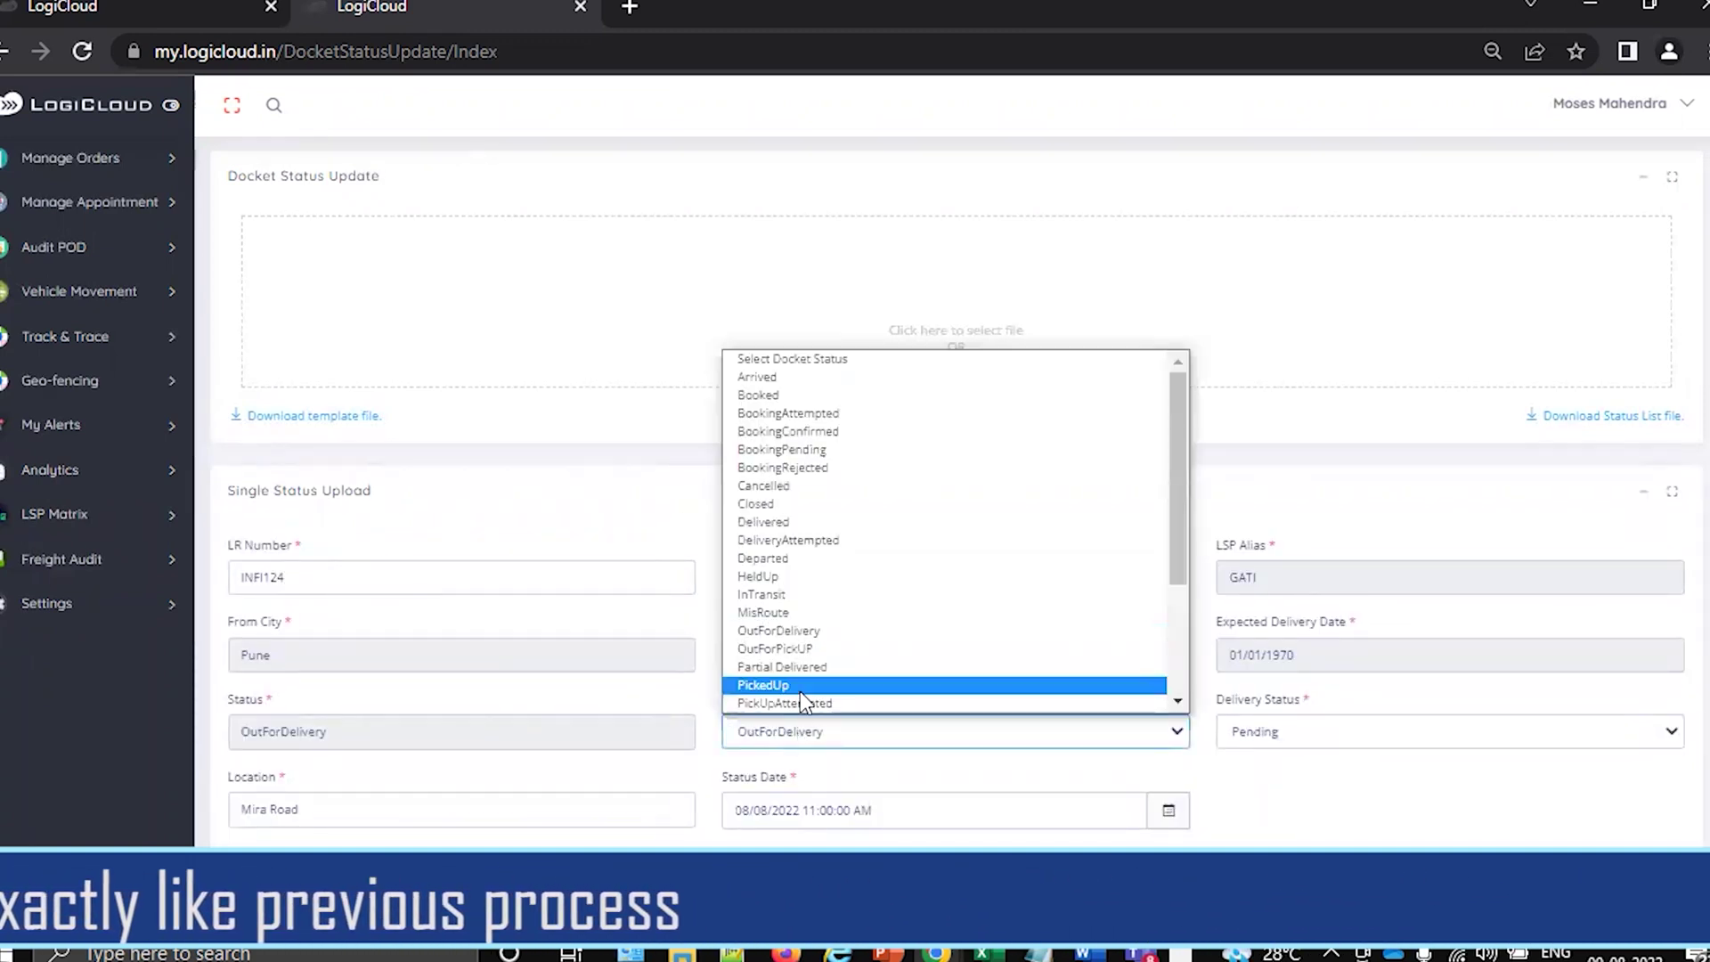
scroll(802, 601, down, 3)
scroll(802, 535, up, 3)
click(764, 523)
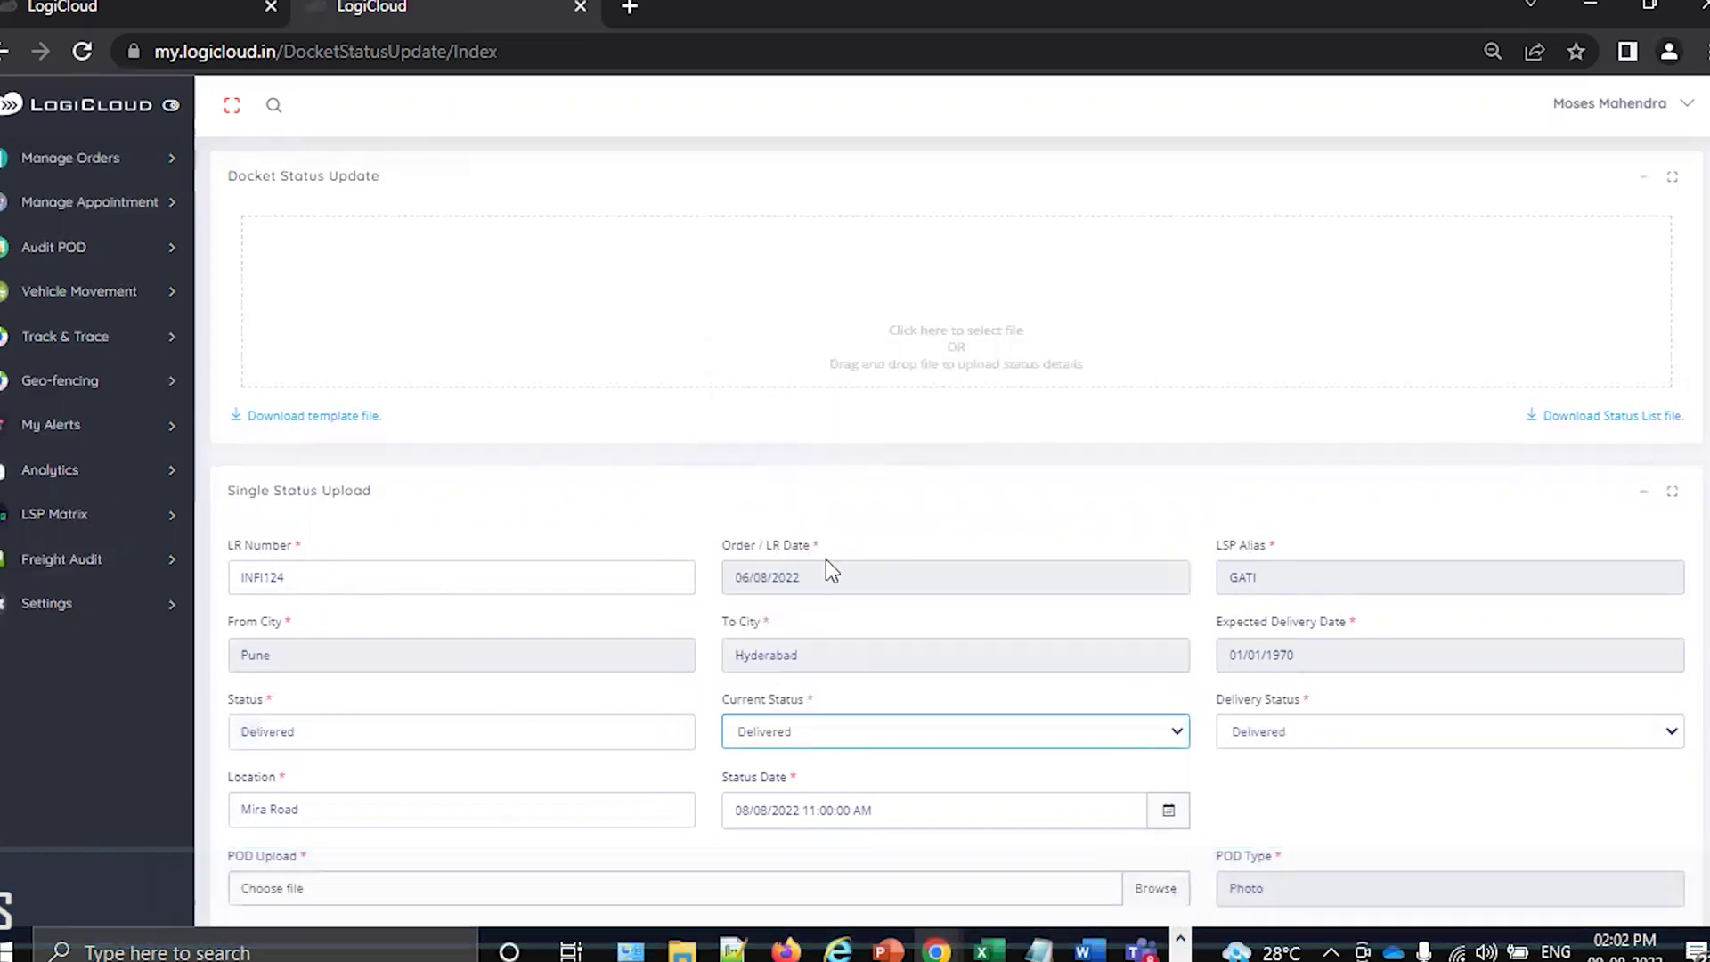
scroll(825, 560, down, 3)
Upload Reverse-Flow IMAGE.jpg as the POD and save INFI124 as Delivered.
click(823, 685)
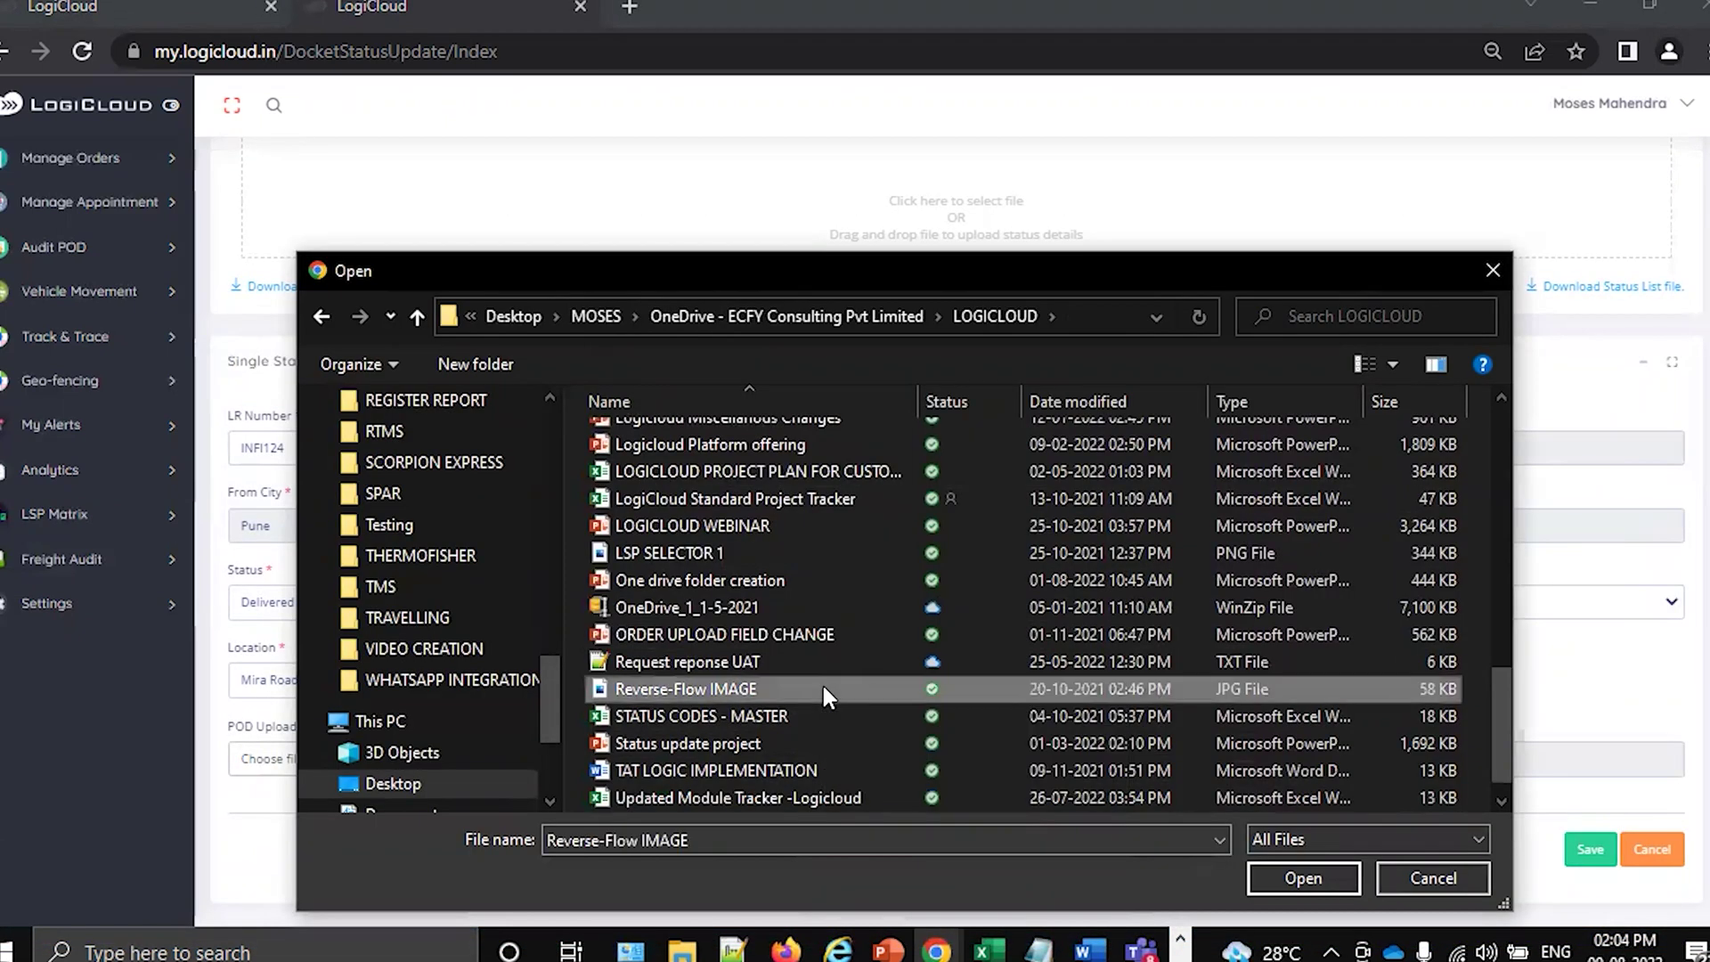
click(1276, 877)
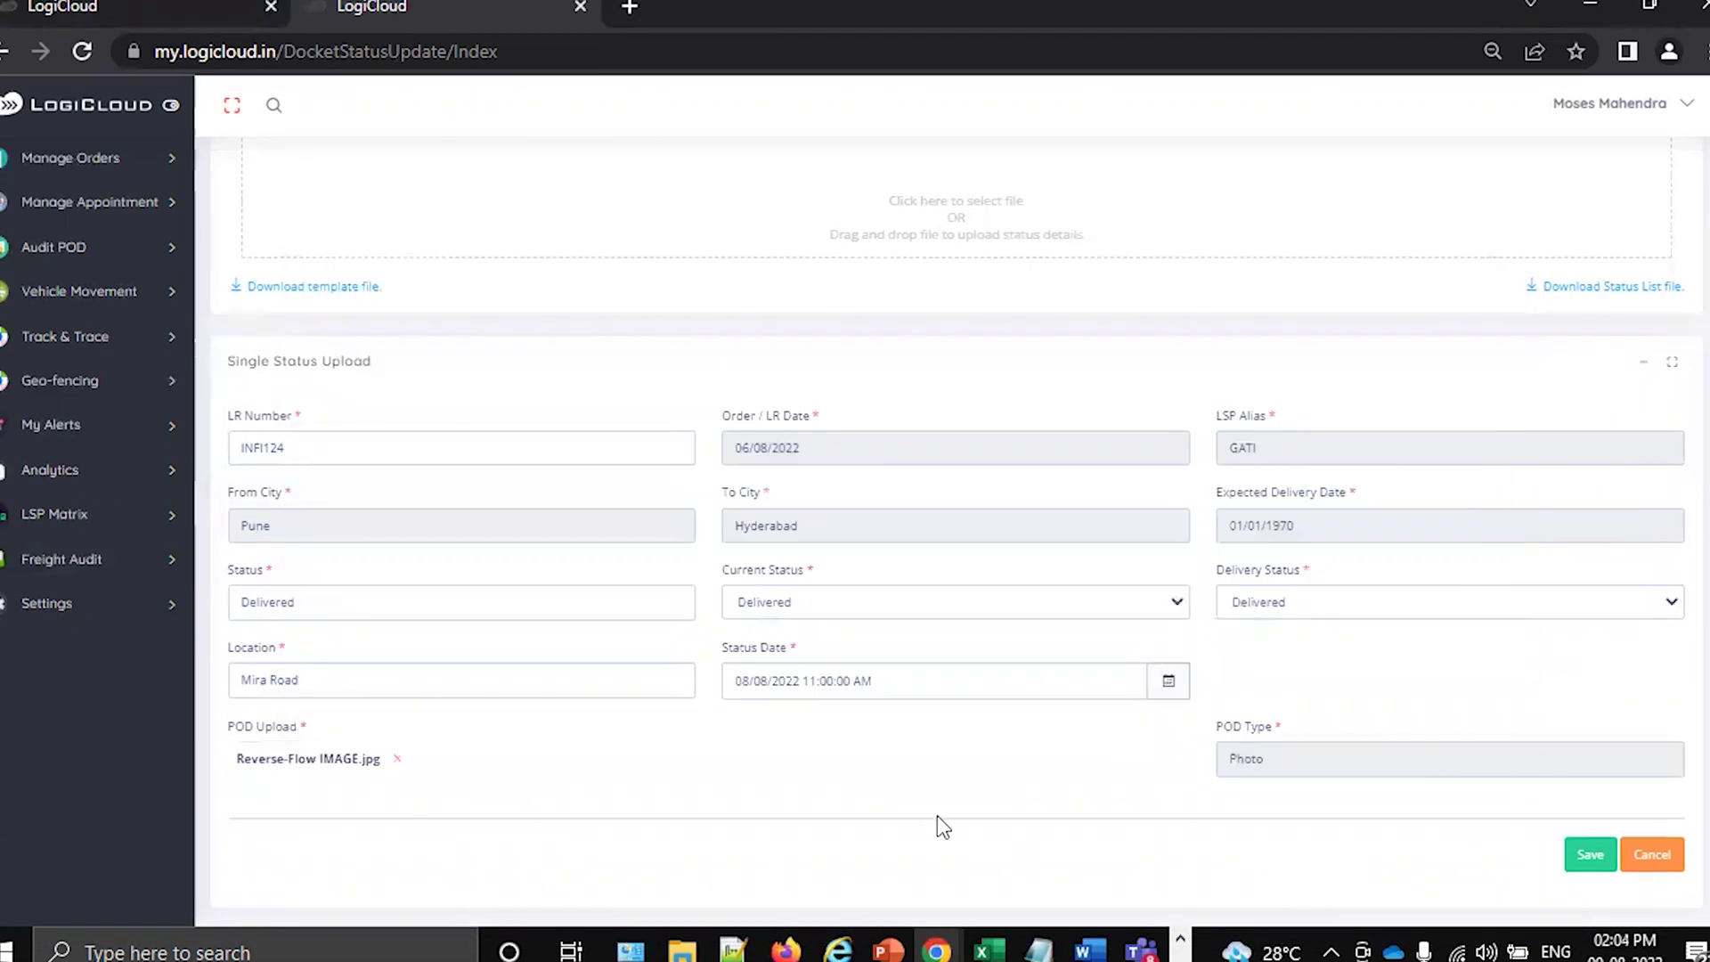
click(1590, 854)
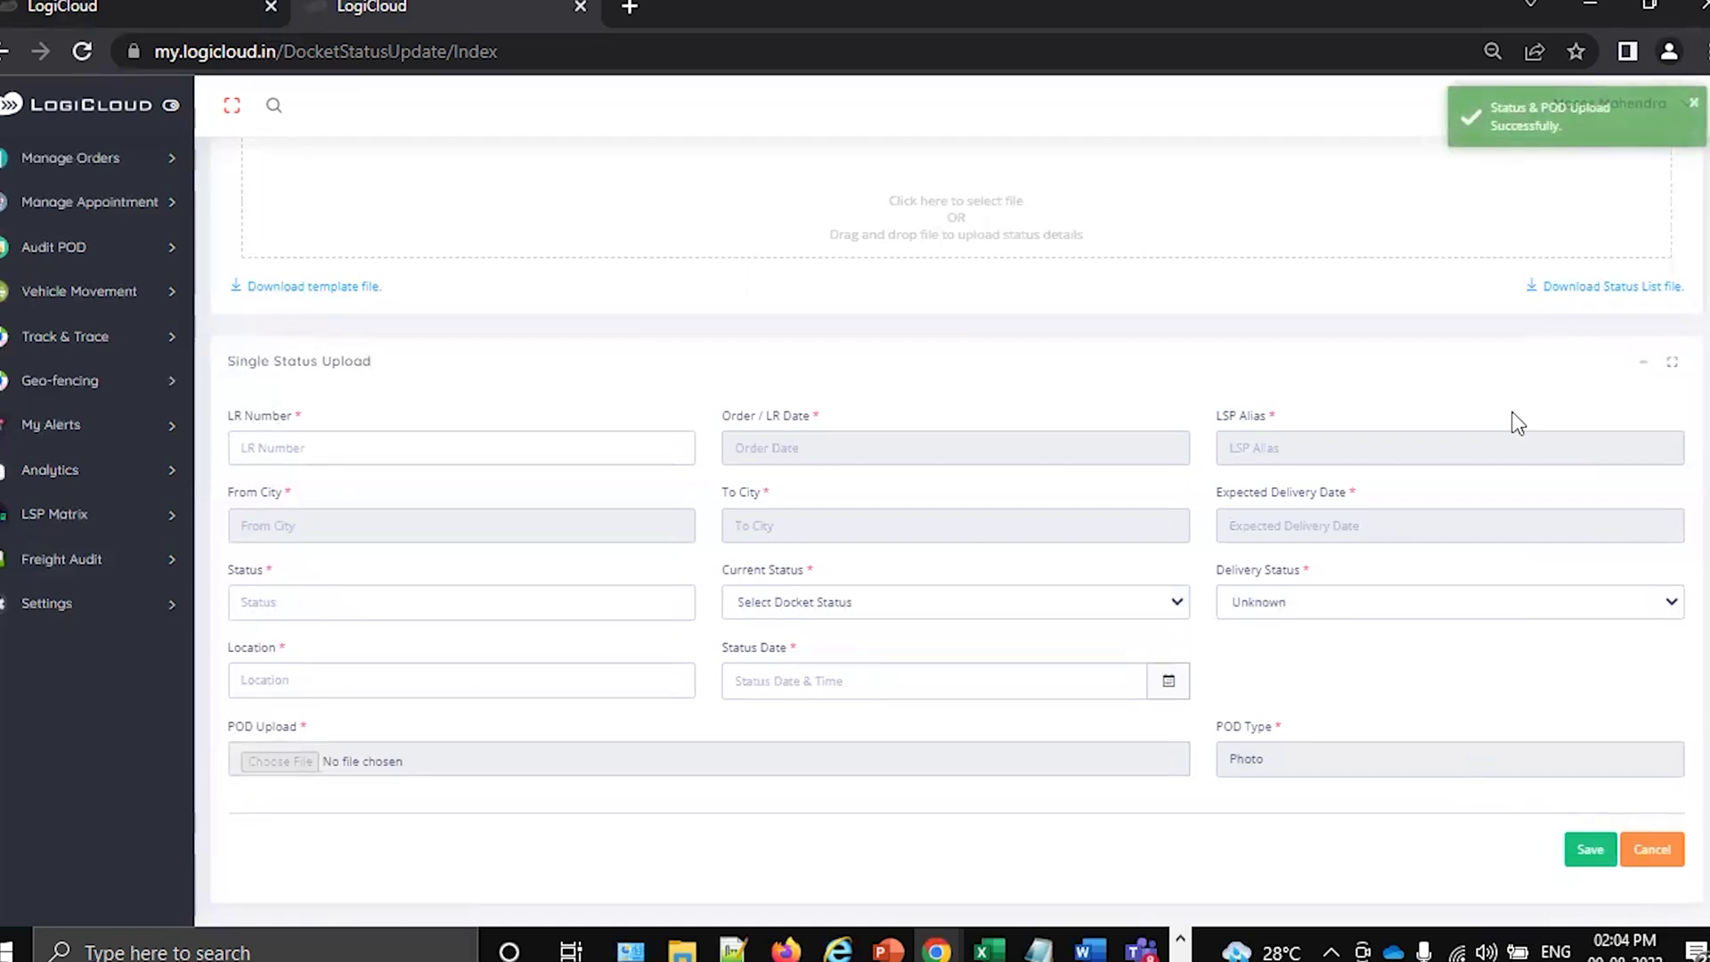
scroll(587, 267, up, 2)
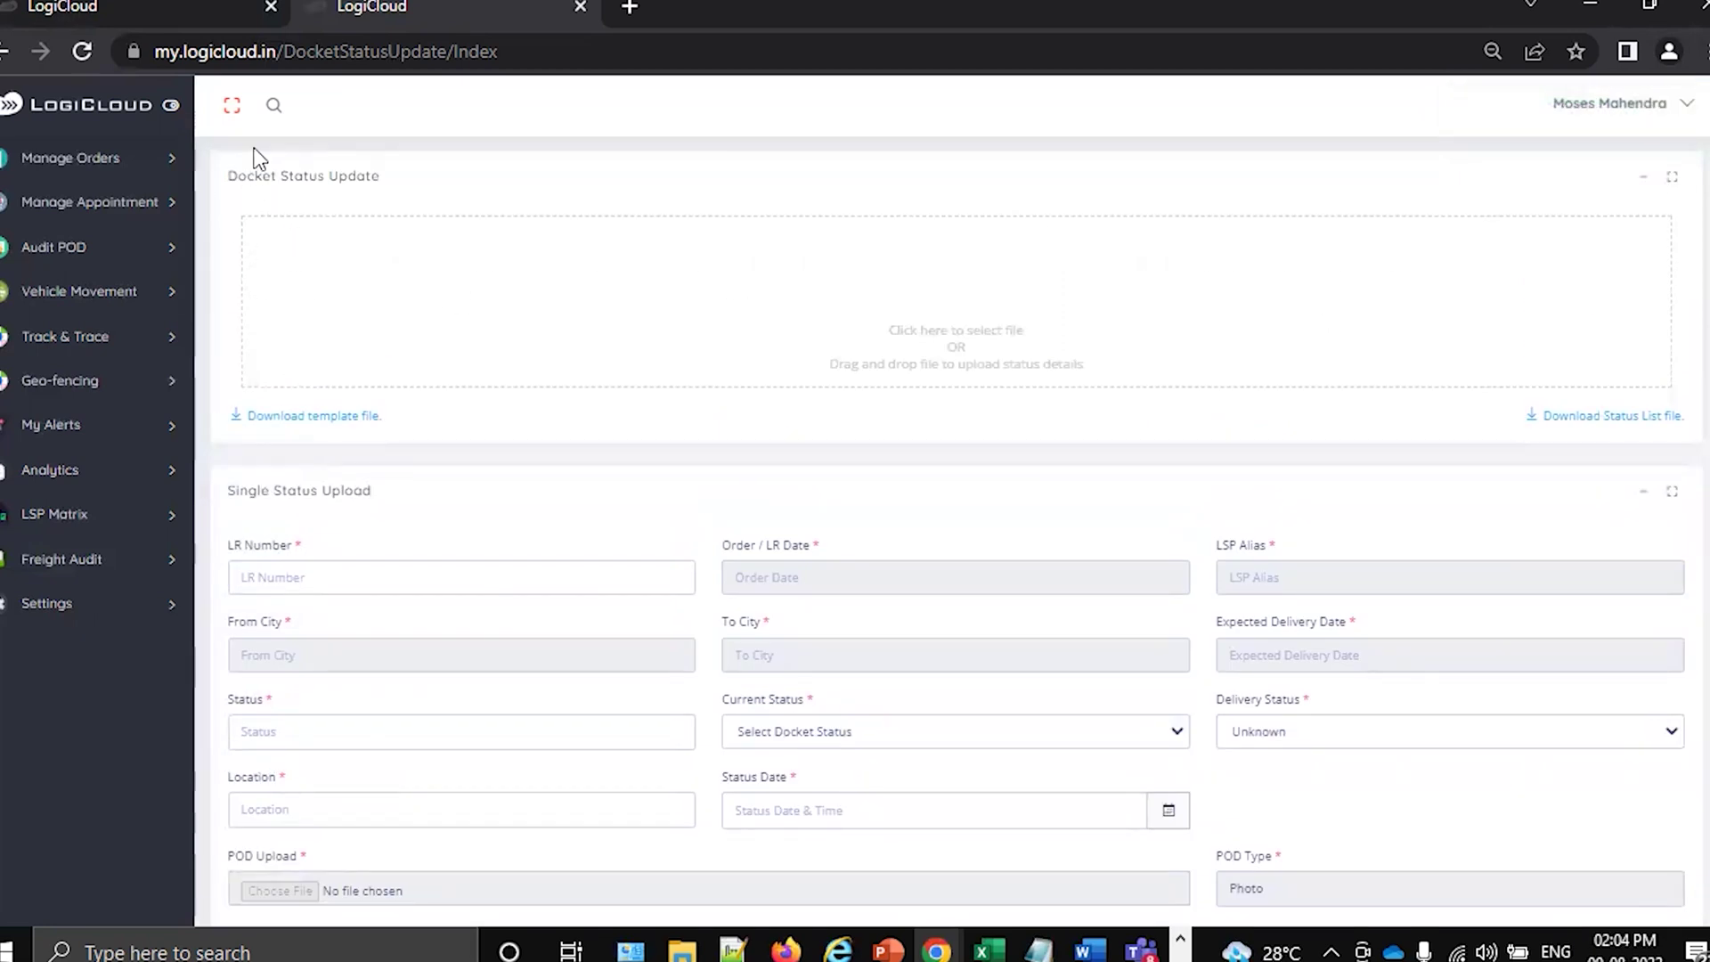
Search docket INFI124 to view its Delivered tracking with all milestones green.
click(276, 115)
text(INF124)
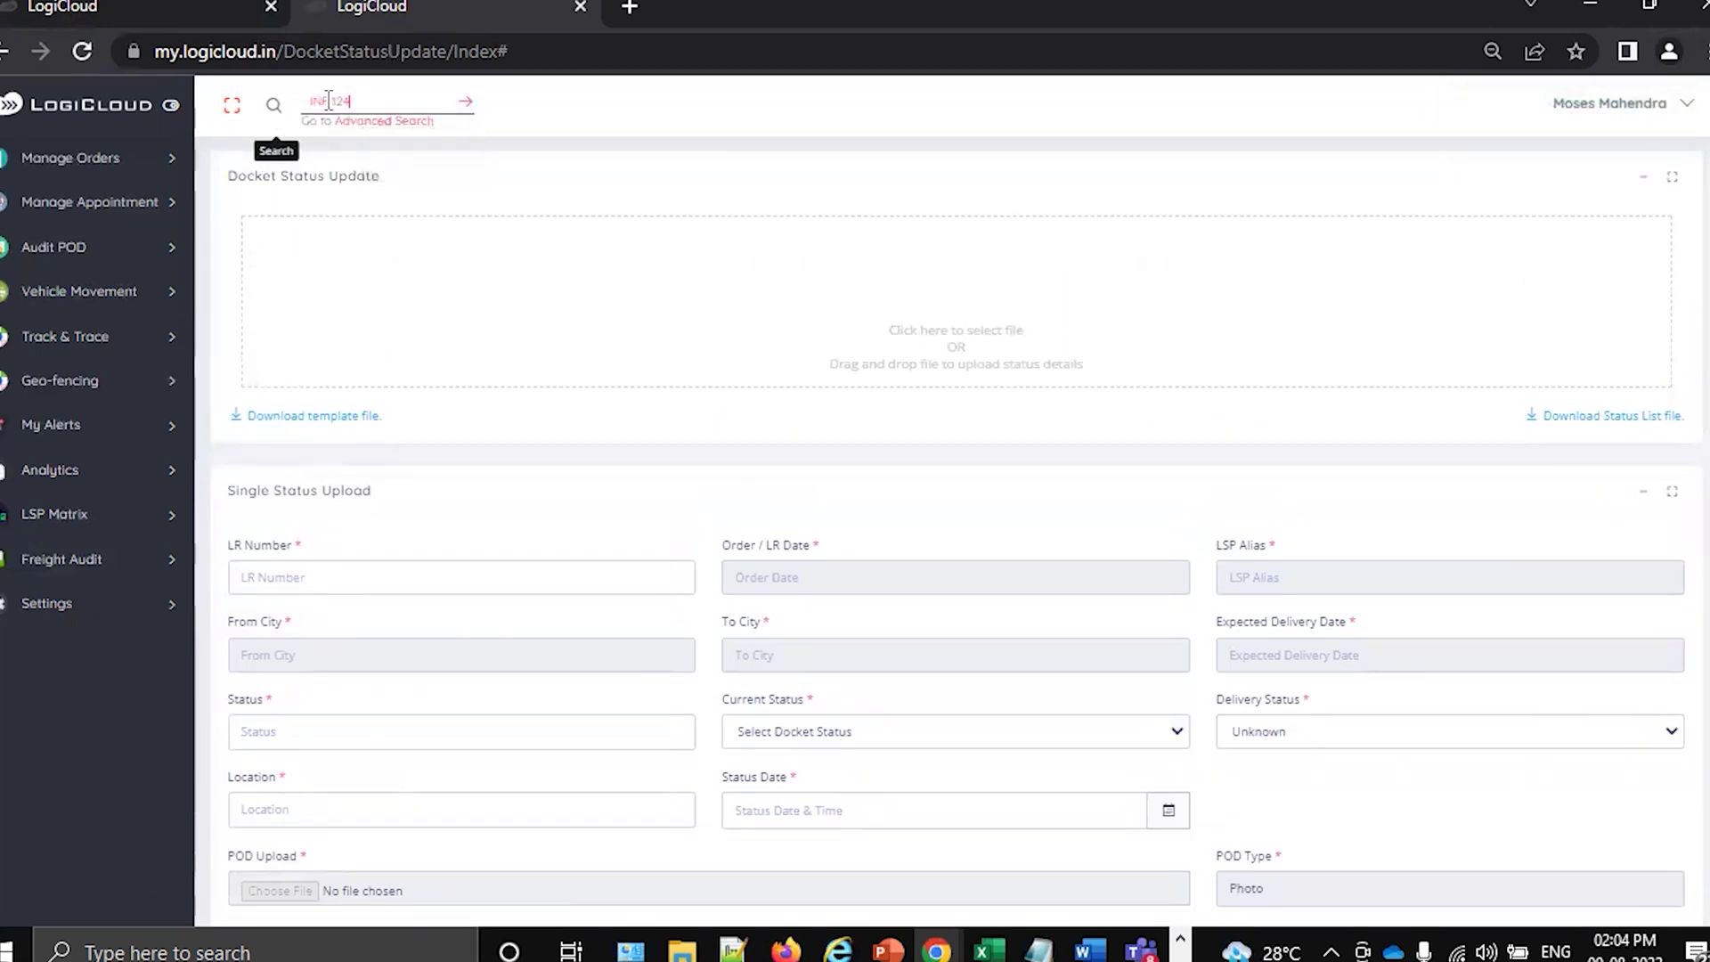
key(Return)
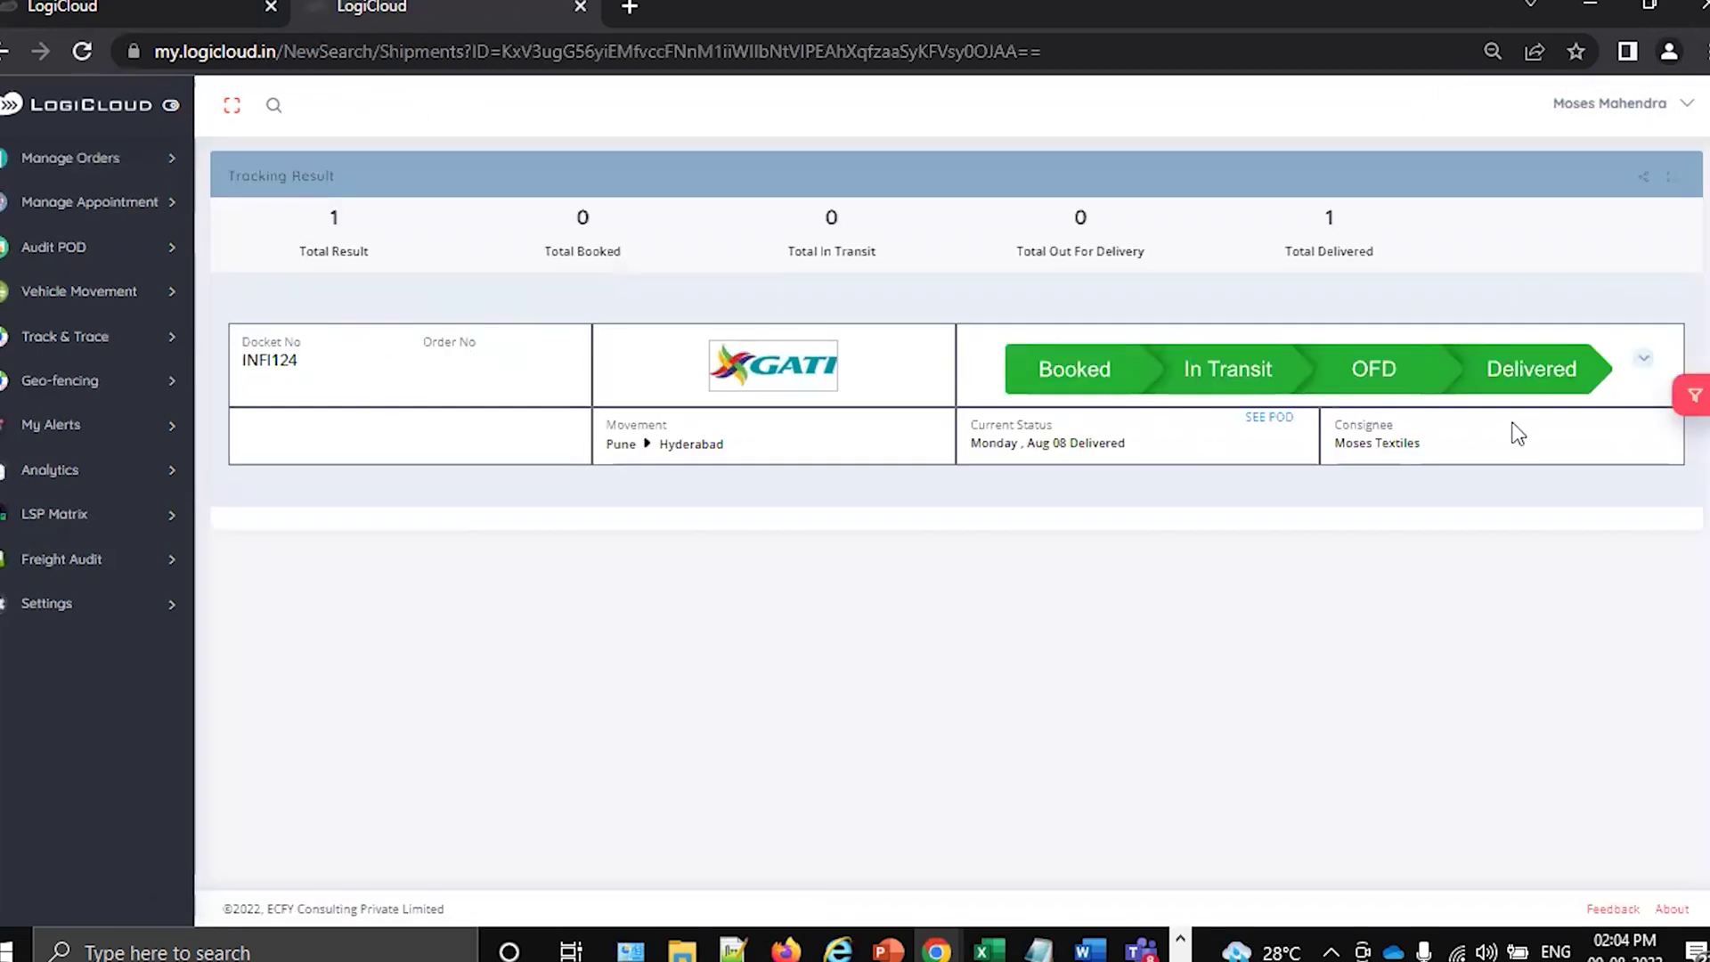